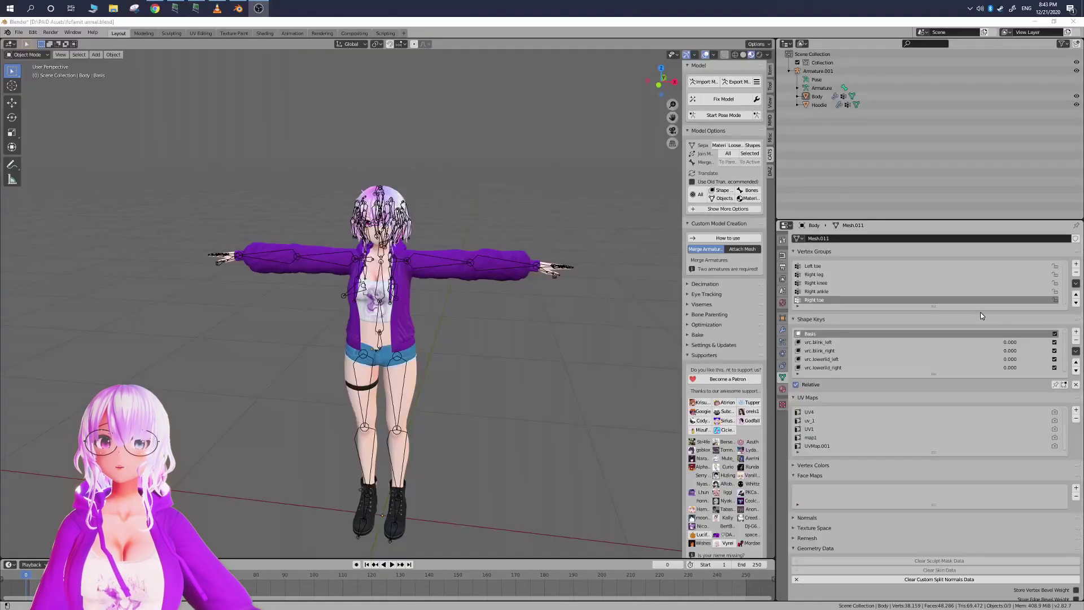
Step: Add a shape key to the Body mesh and name it "New Shape Key"
scroll(508, 299, "up", 6)
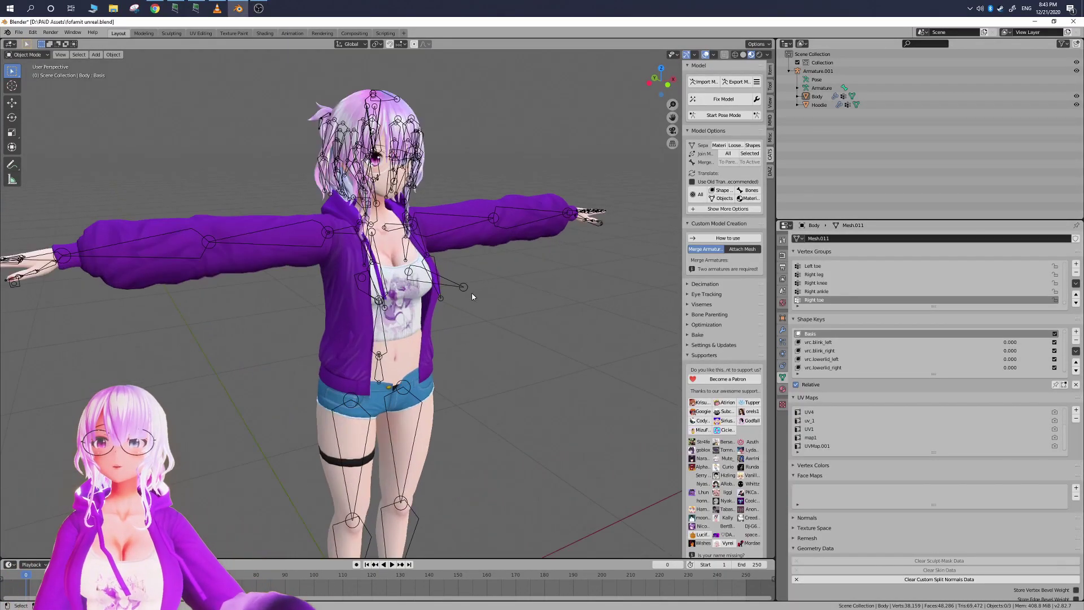
middle_click_drag(488, 272, 546, 377, "shift")
middle_click_drag(525, 316, 435, 305)
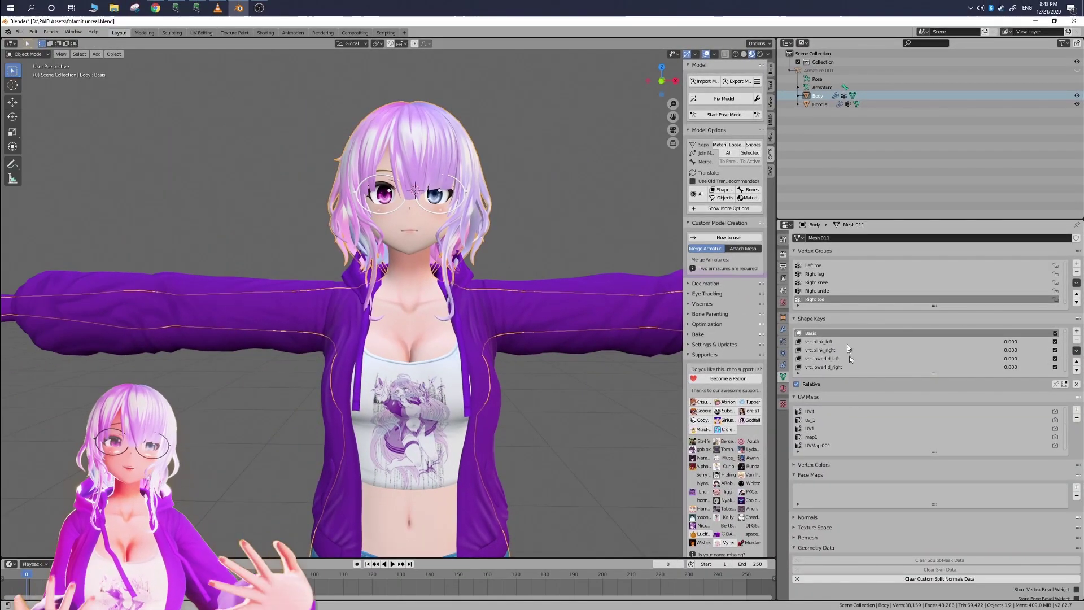
scroll(847, 344, "down", 5)
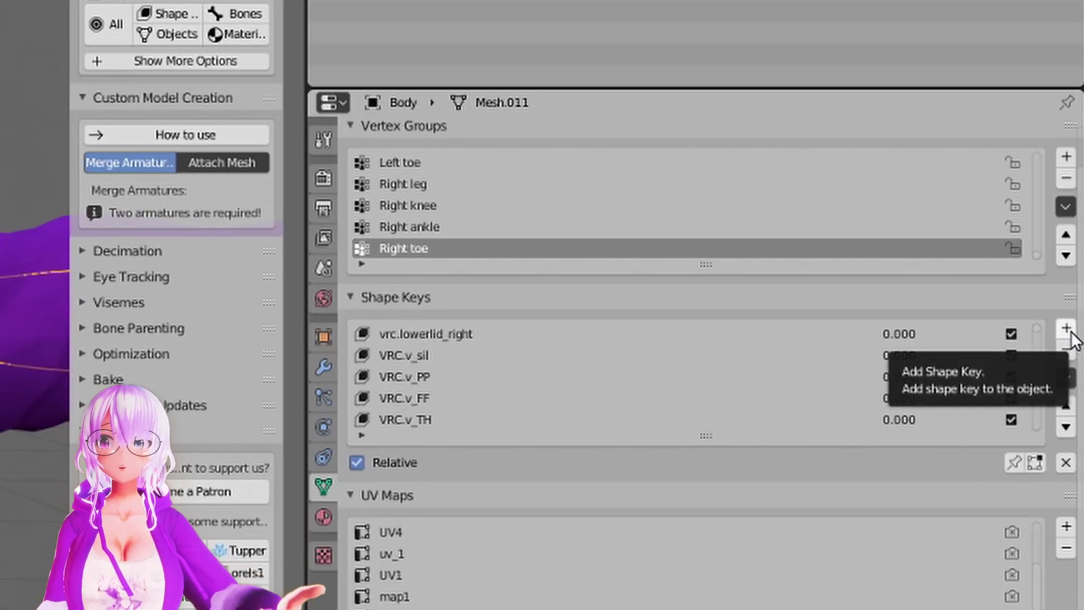
left_click(1067, 328)
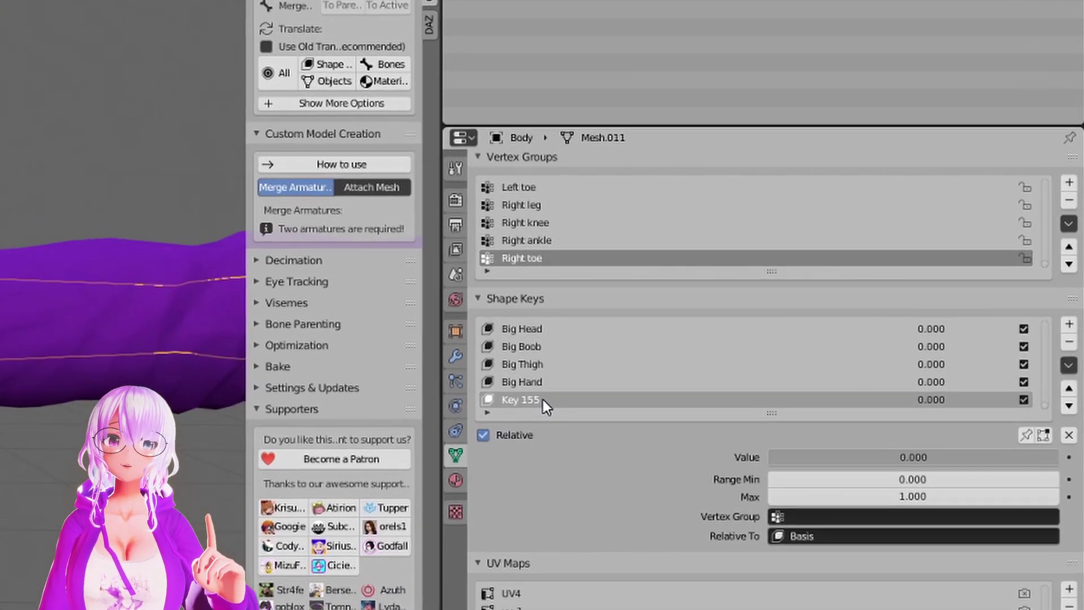
double_click(447, 420)
key("BackSpace")
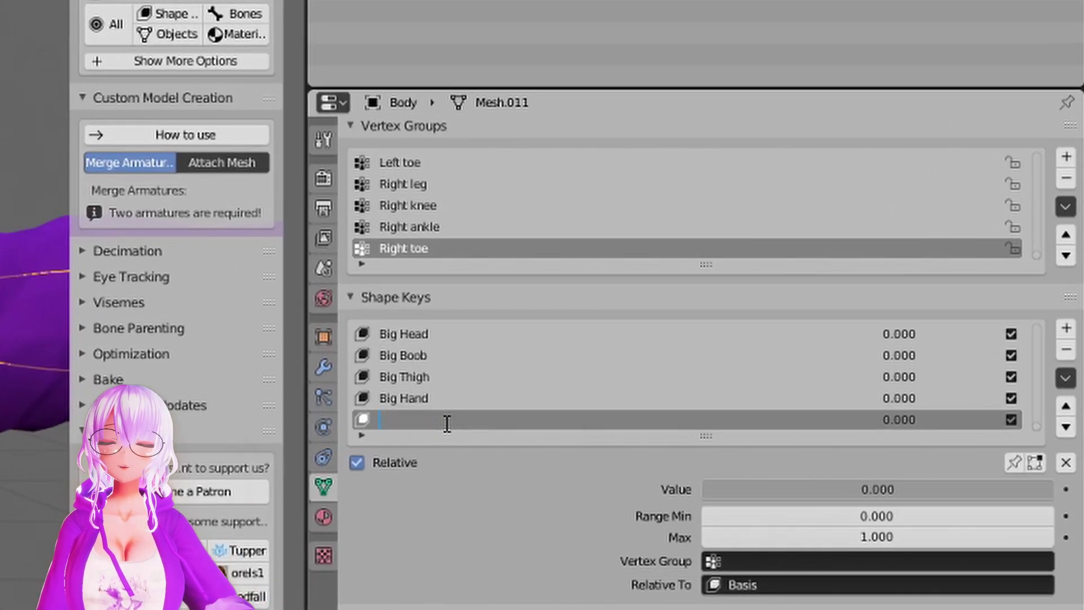
type("New Shape Key")
key("Return")
Step: Switch the body to Edit Mode and set the New Shape Key's value to 1.000
left_click(117, 74)
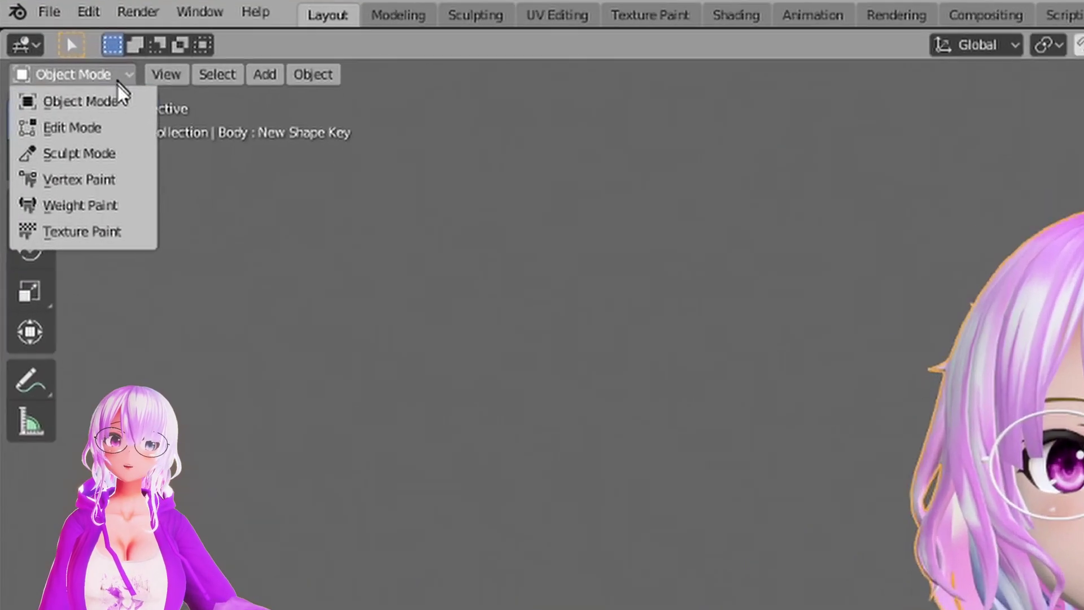
left_click(117, 133)
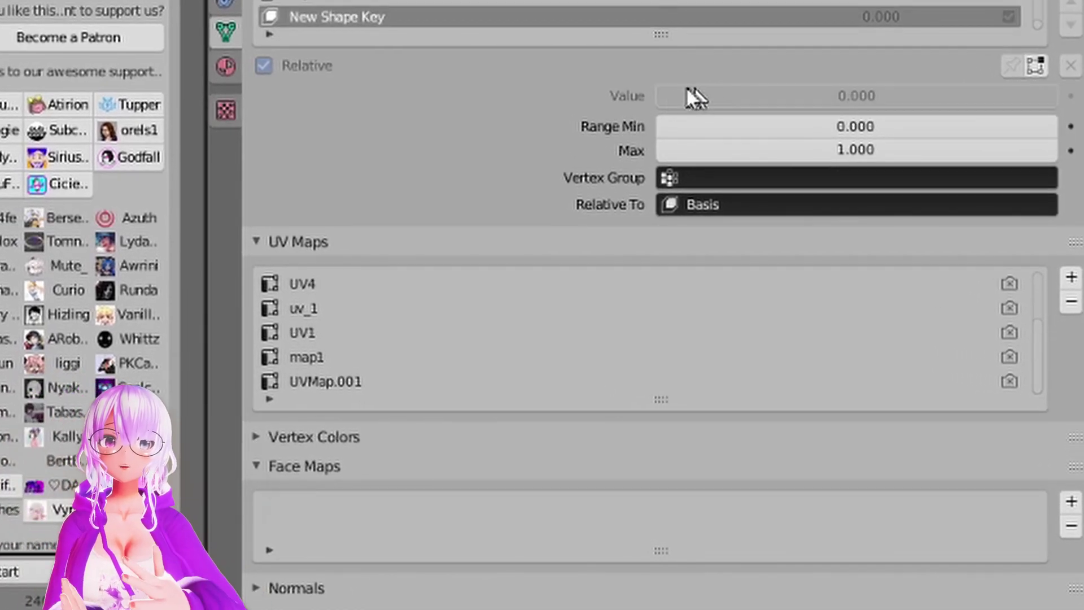
left_click_drag(671, 96, 1057, 96)
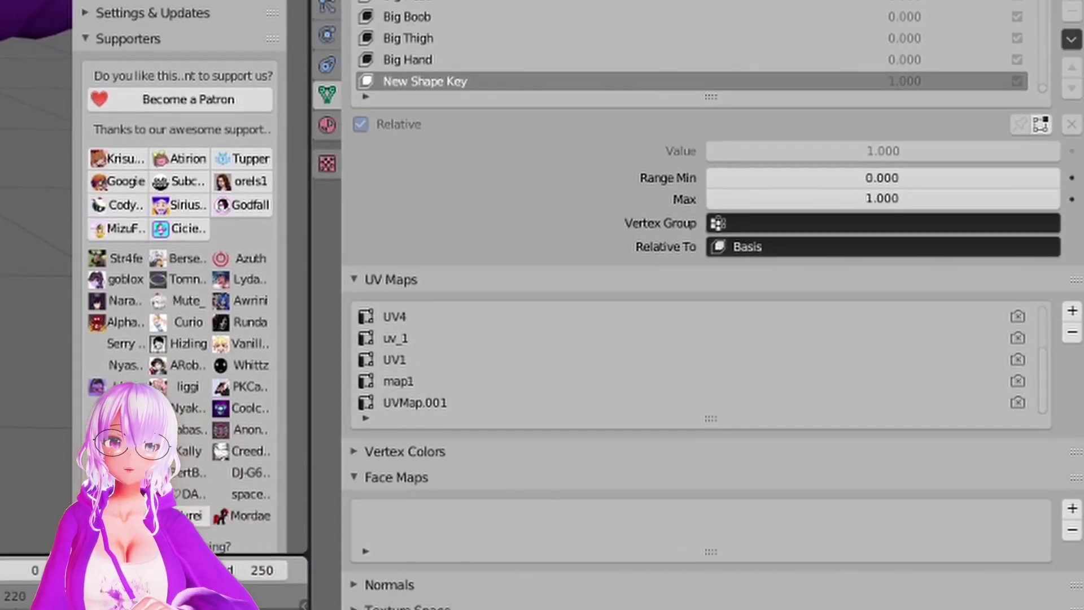
Step: Pull the nose vertices far out in front of the face to form a long, straight nose
middle_click_drag(364, 230, 198, 254)
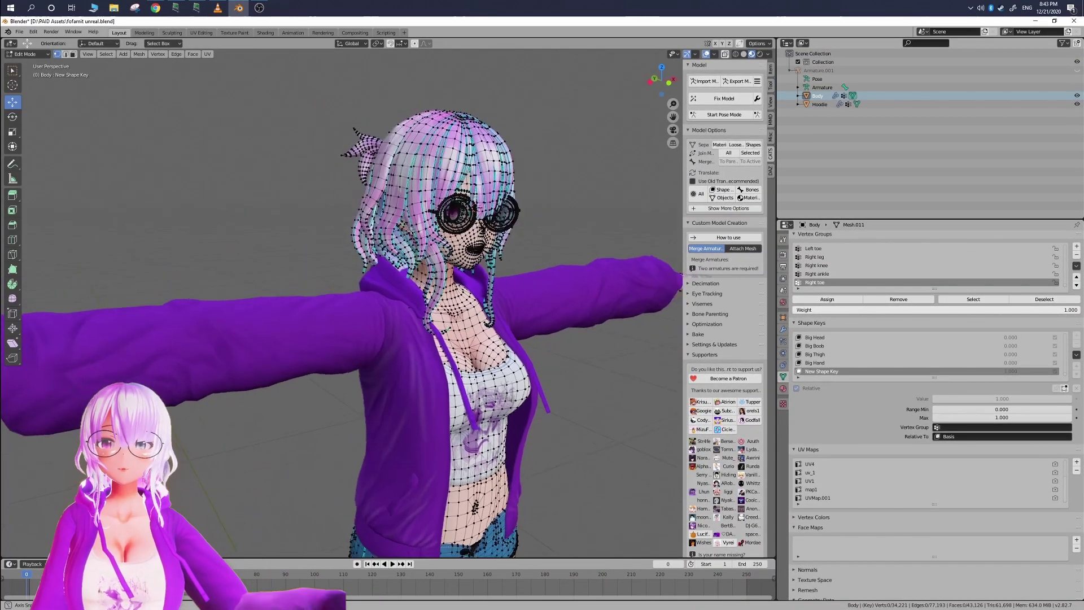
scroll(416, 231, "up", 4)
scroll(357, 258, "up", 3)
scroll(162, 201, "down", 5)
middle_click_drag(162, 202, 339, 237)
left_click_drag(507, 244, 655, 266)
middle_click_drag(655, 265, 452, 257)
scroll(453, 257, "down", 3)
left_click(324, 234)
middle_click_drag(271, 234, 396, 237)
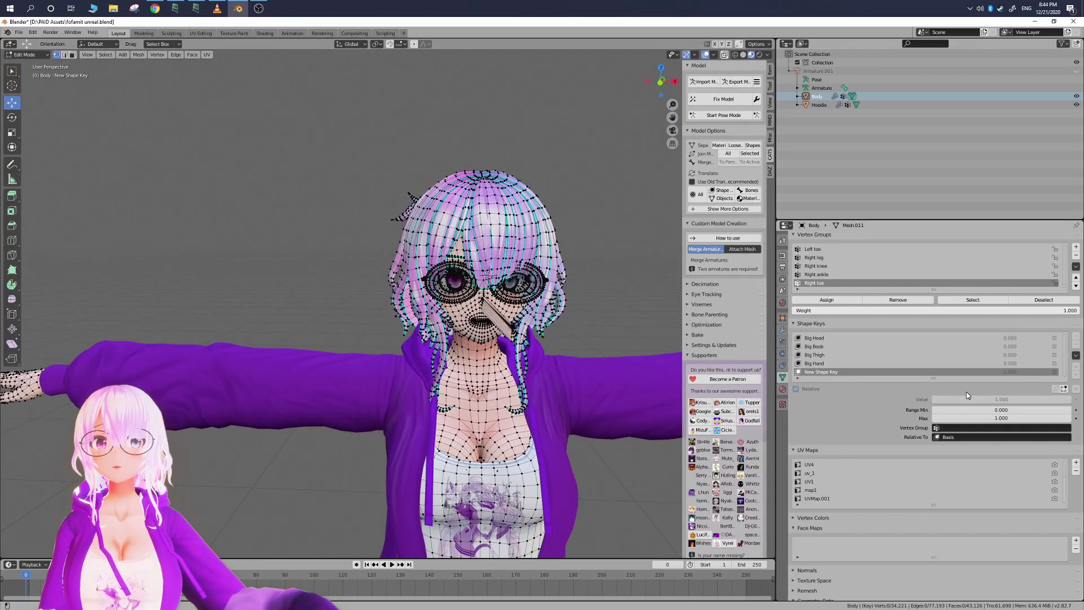
Step: Return to Object Mode and set the New Shape Key's value to 0.000
left_click(32, 55)
left_click(28, 64)
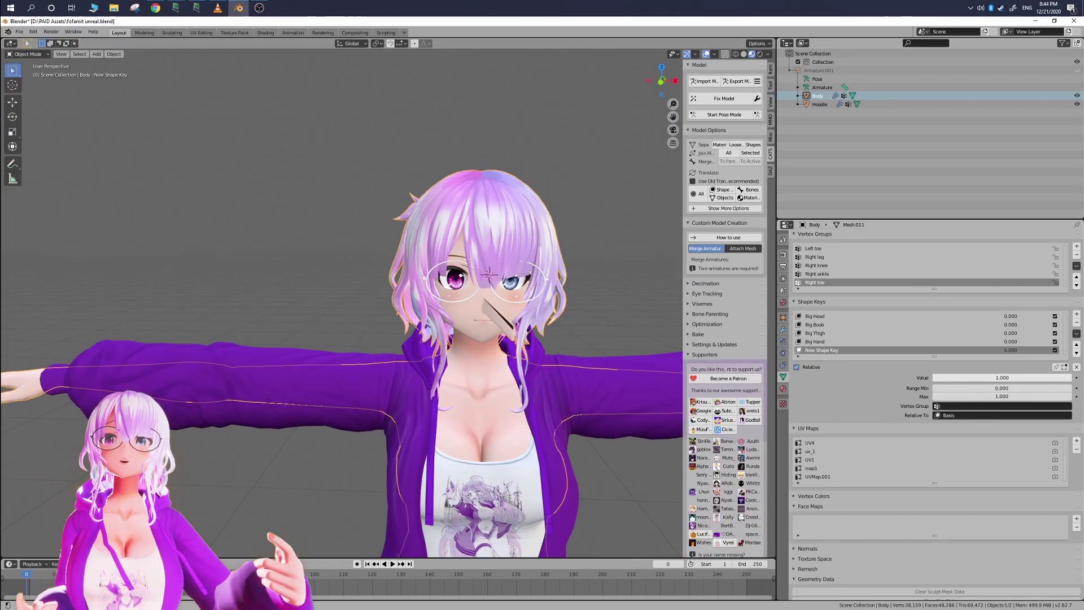
middle_click_drag(658, 293, 688, 306)
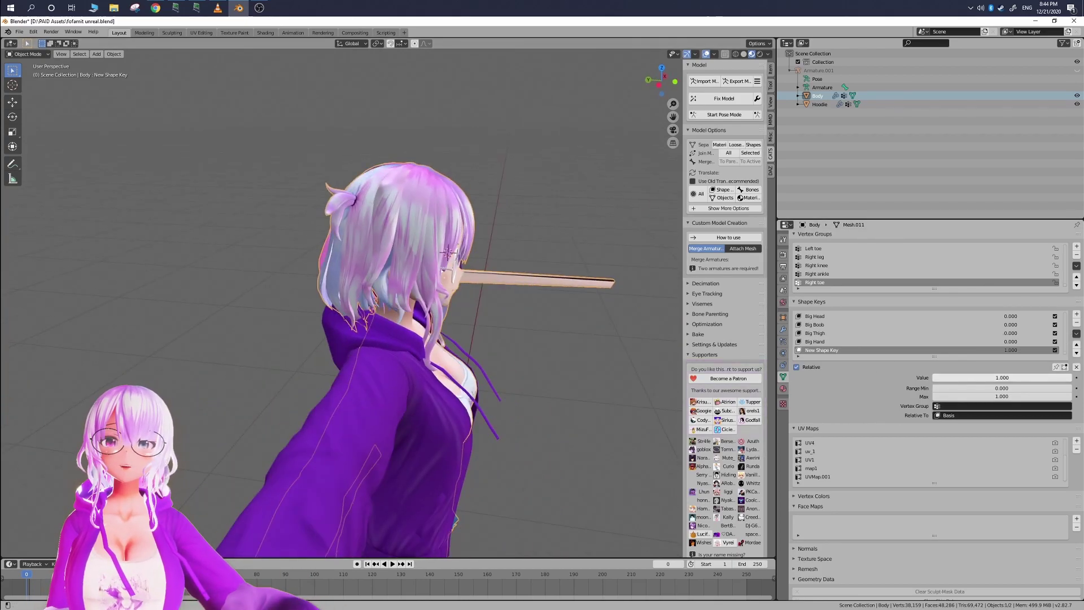
left_click_drag(1002, 378, 933, 377)
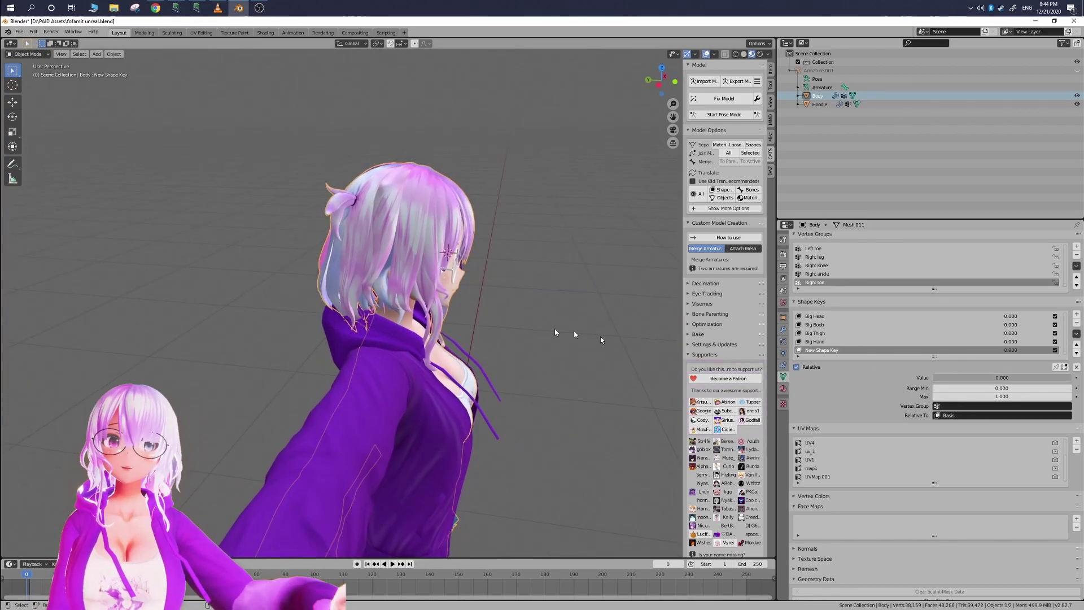
Step: Add another shape key to the Body mesh, name it "Smile", and switch to Edit Mode
scroll(503, 318, "up", 2)
middle_click_drag(503, 318, 390, 309)
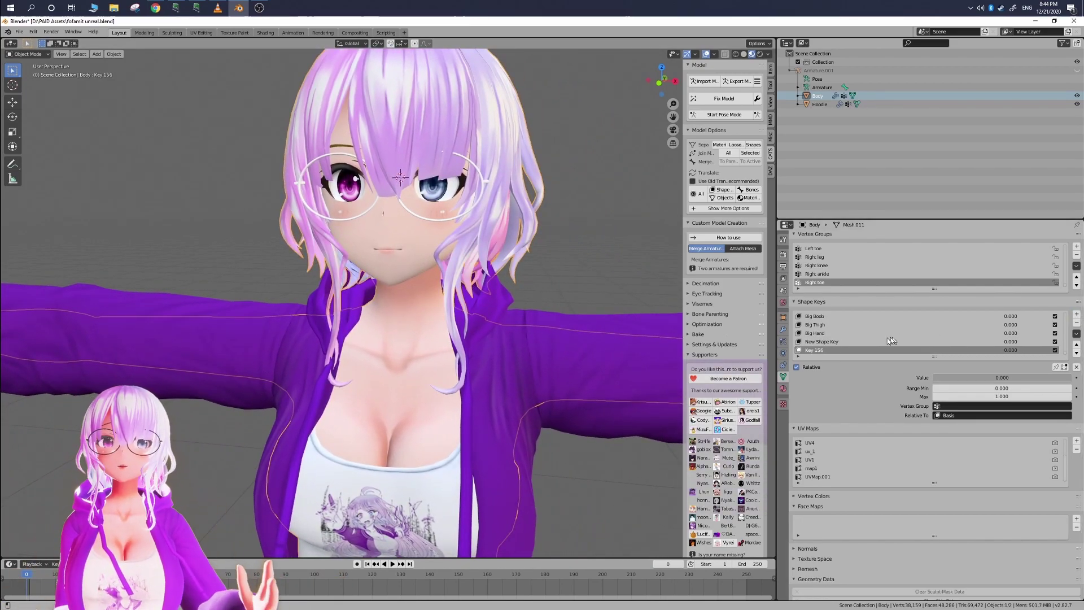
double_click(820, 350)
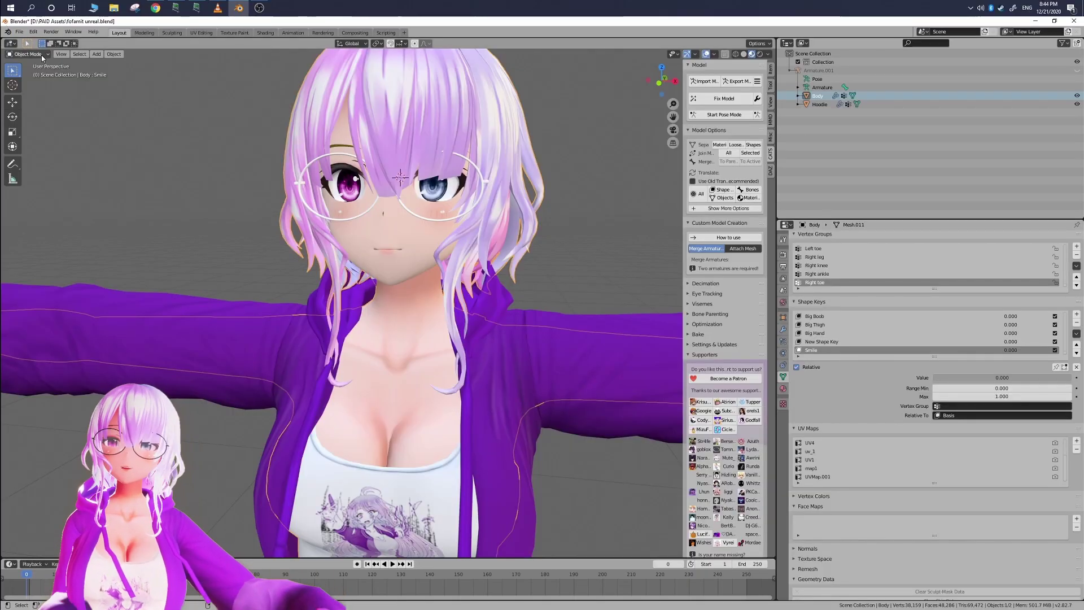
left_click(43, 54)
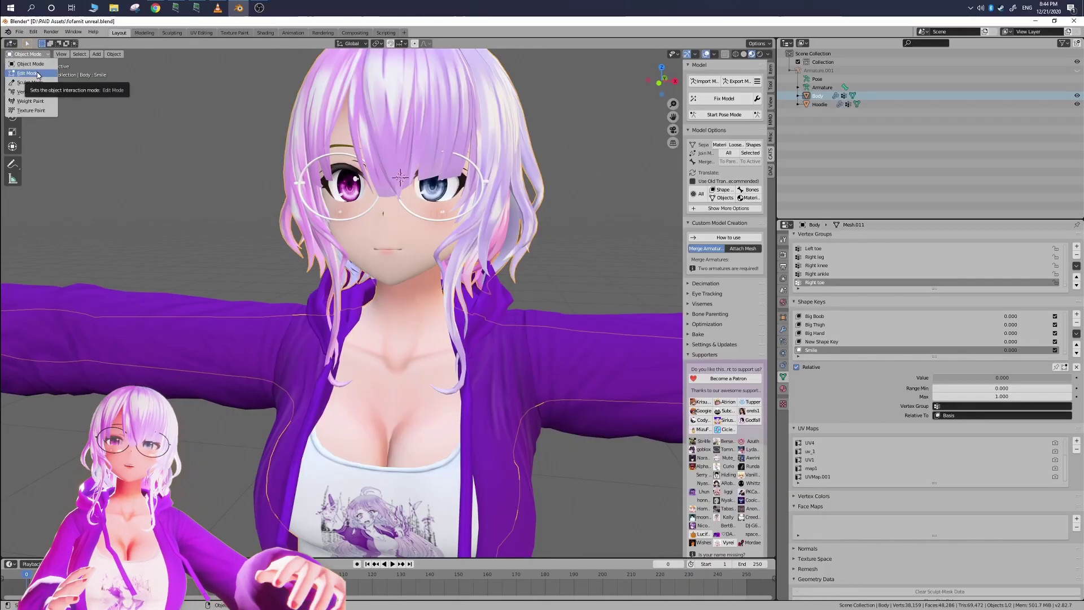
left_click(28, 71)
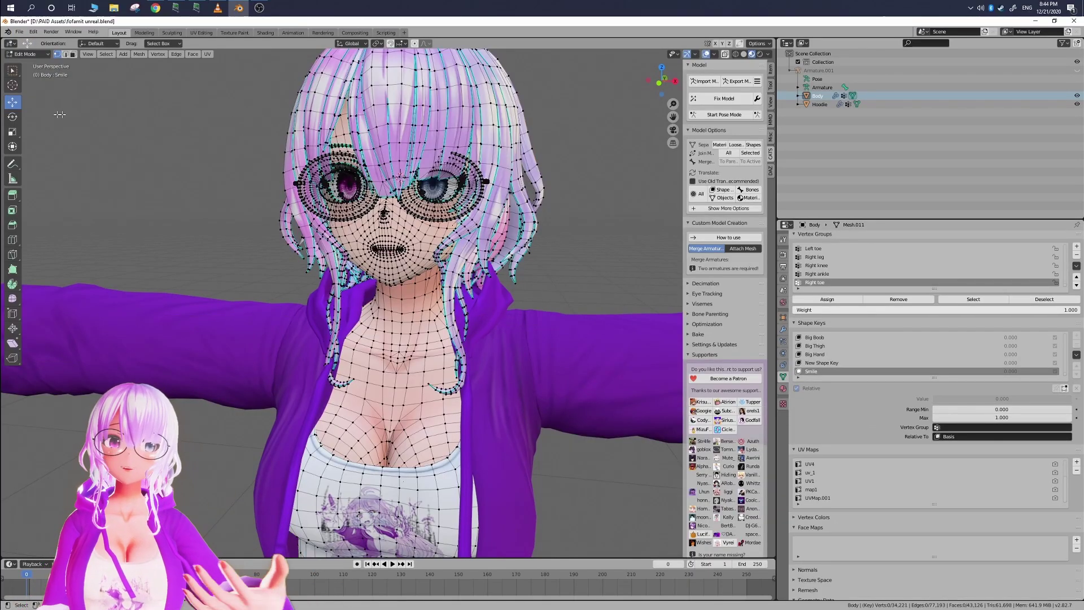
left_click(40, 56)
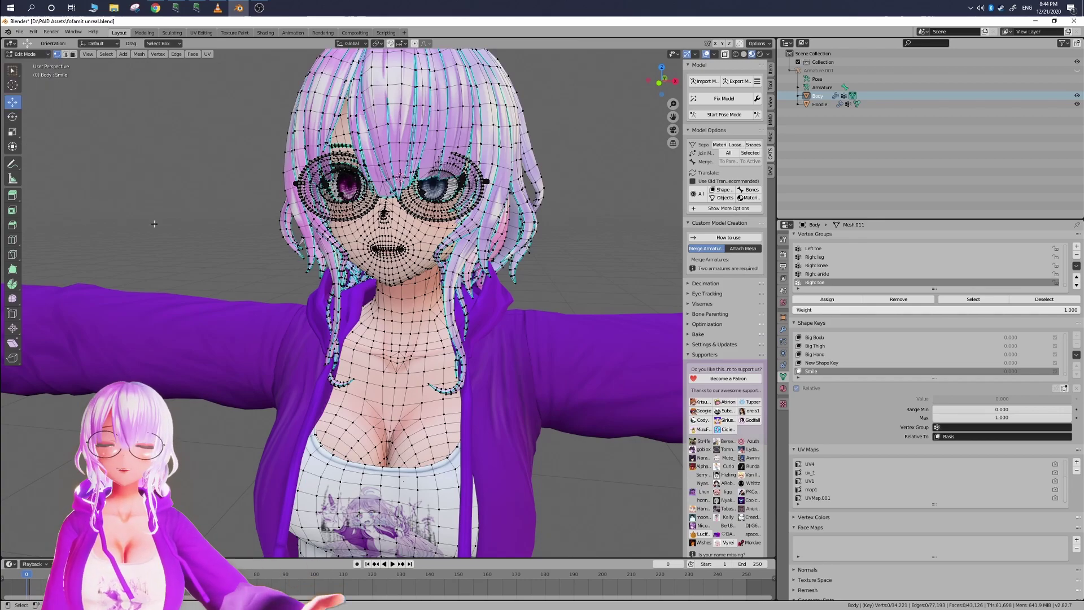
Step: Move the vertices around the character's right mouth corner up and outward, and rotate them into a smile curve
scroll(311, 287, "up", 8)
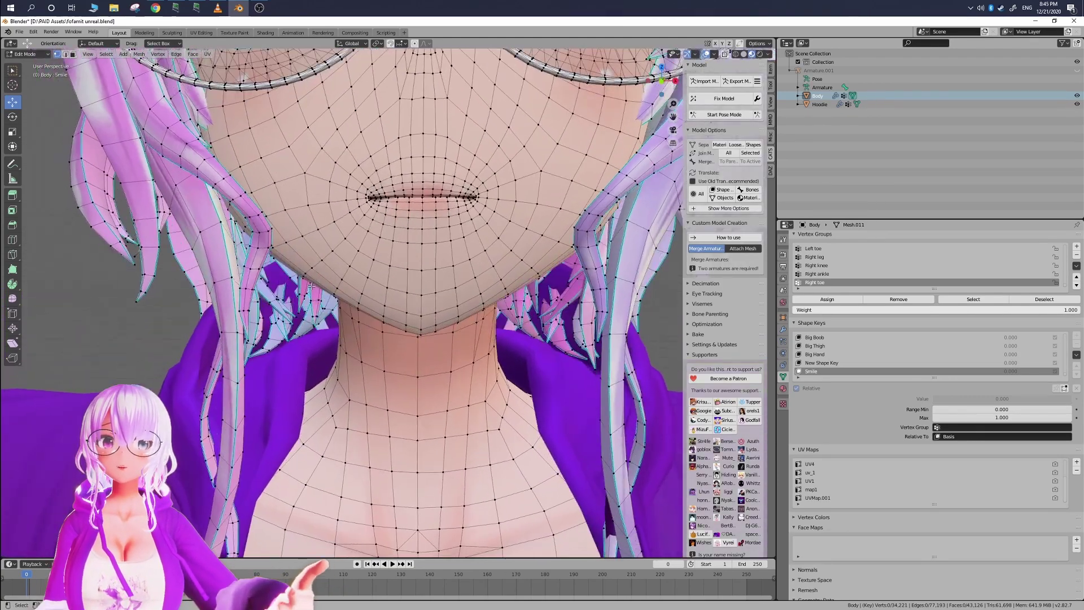
middle_click_drag(311, 287, 440, 243)
key("g")
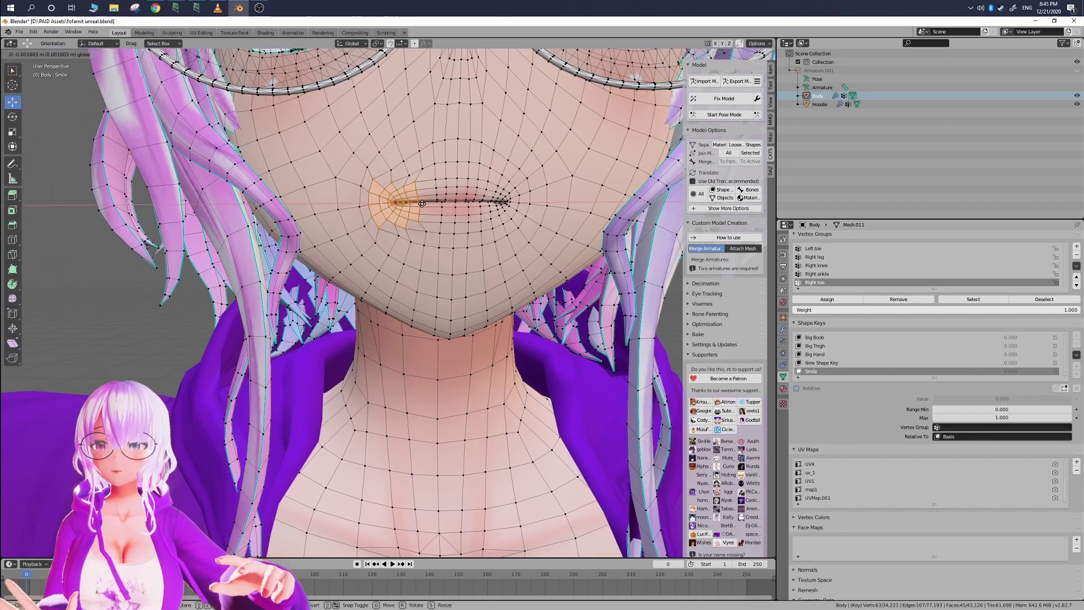
right_click(386, 168)
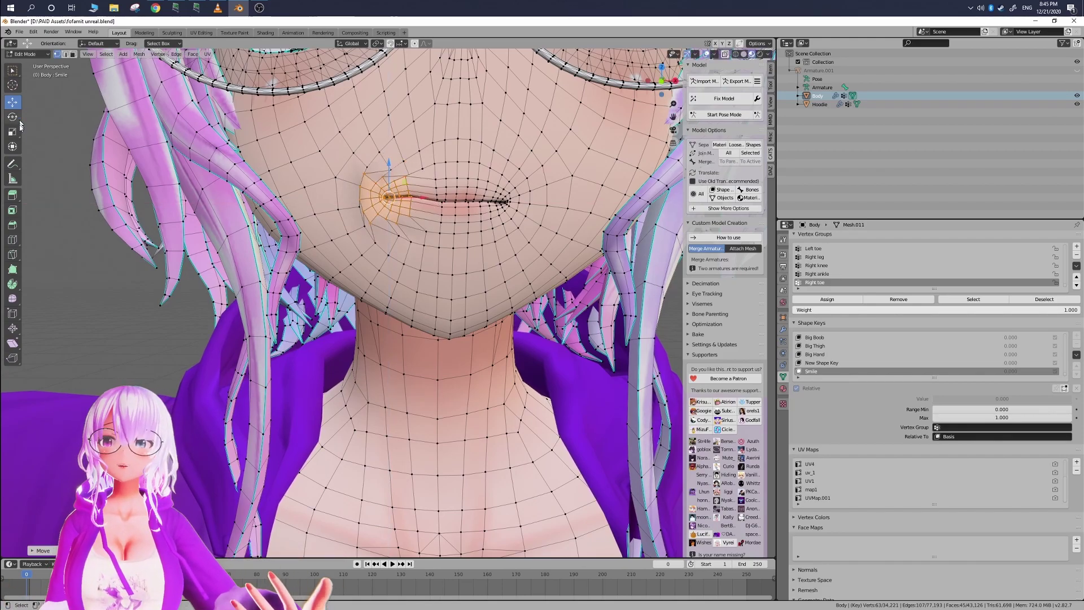
key("r")
key("r")
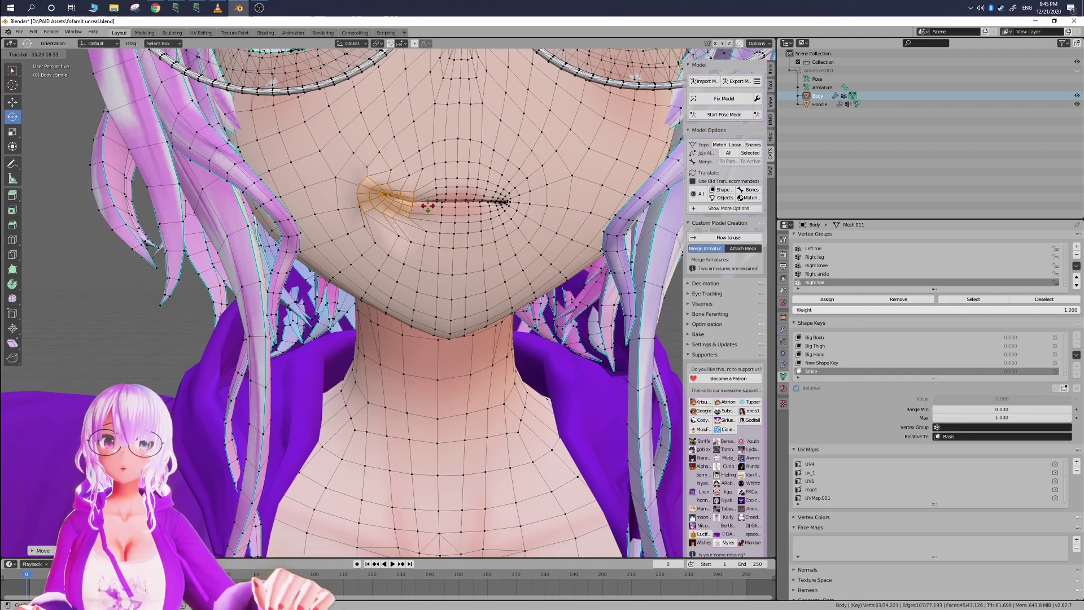
left_click(474, 198)
left_click(444, 180)
Step: Rotate the vertices around the character's left mouth corner and move them up and outward to match the smile
middle_click_drag(444, 181, 506, 193)
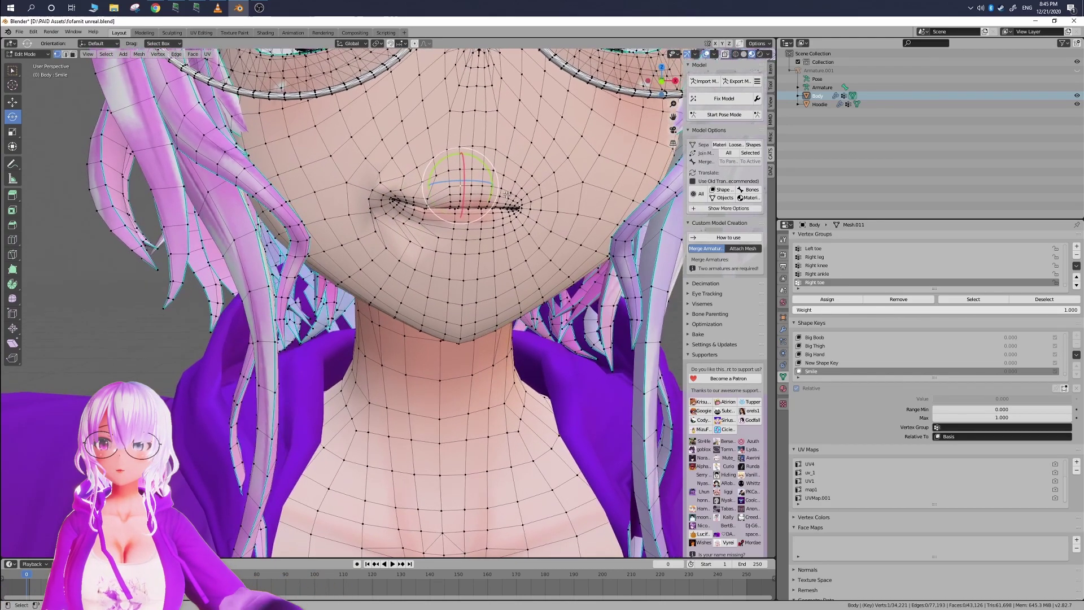
left_click_drag(518, 200, 517, 167)
key("r")
left_click(524, 175)
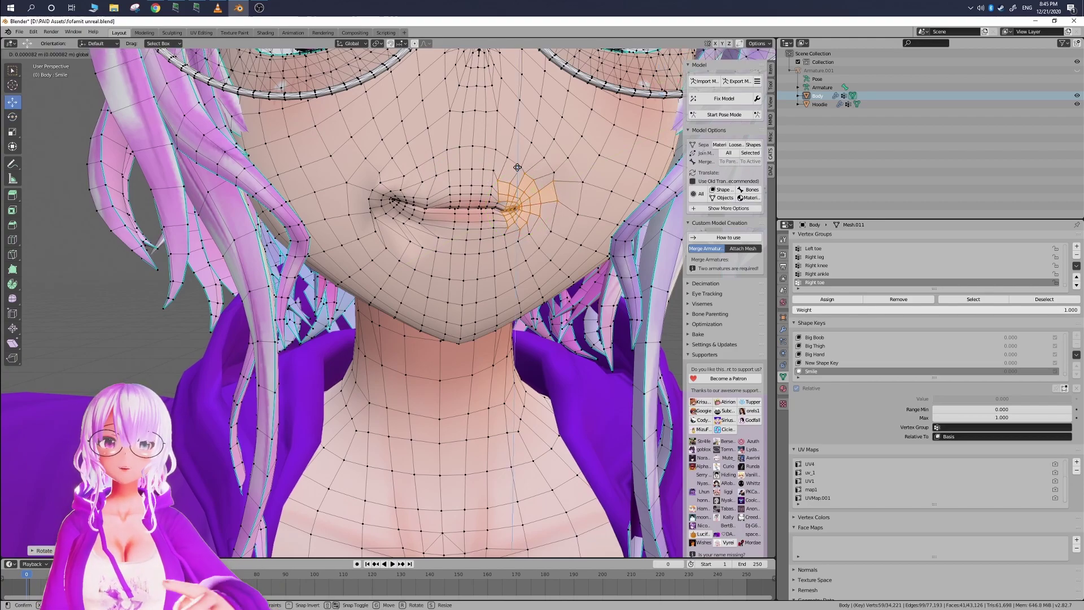
left_click(517, 163)
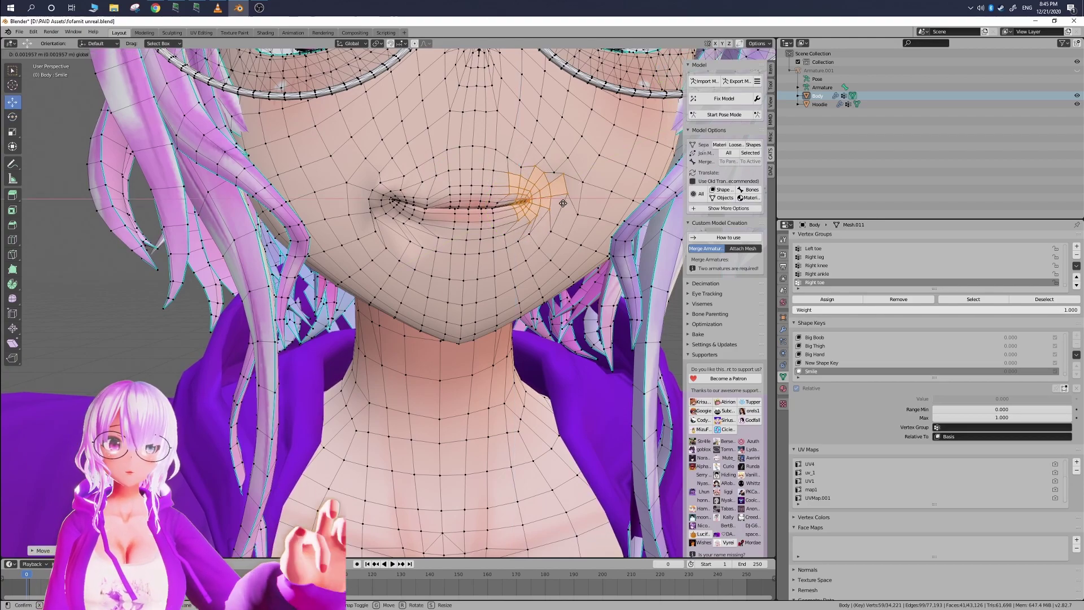
left_click(469, 135)
Step: Return to Object Mode and test the Smile shape key by raising its value to 1.000 and resetting it to 0.000
middle_click_drag(469, 135, 499, 161)
scroll(499, 161, "down", 4)
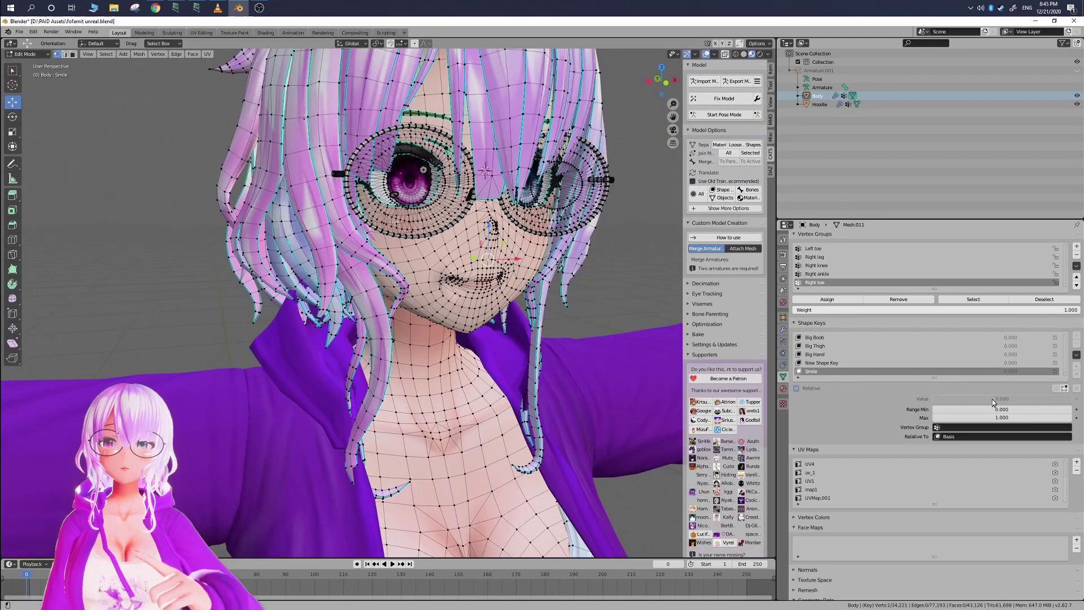
key("Tab")
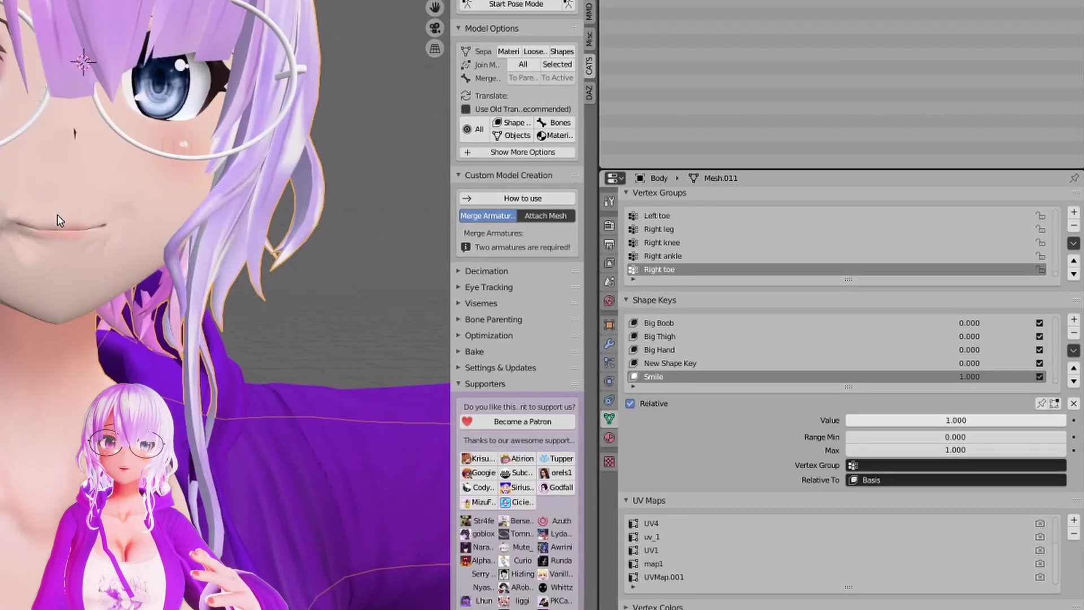
left_click_drag(956, 420, 1065, 419)
middle_click_drag(303, 341, 271, 334)
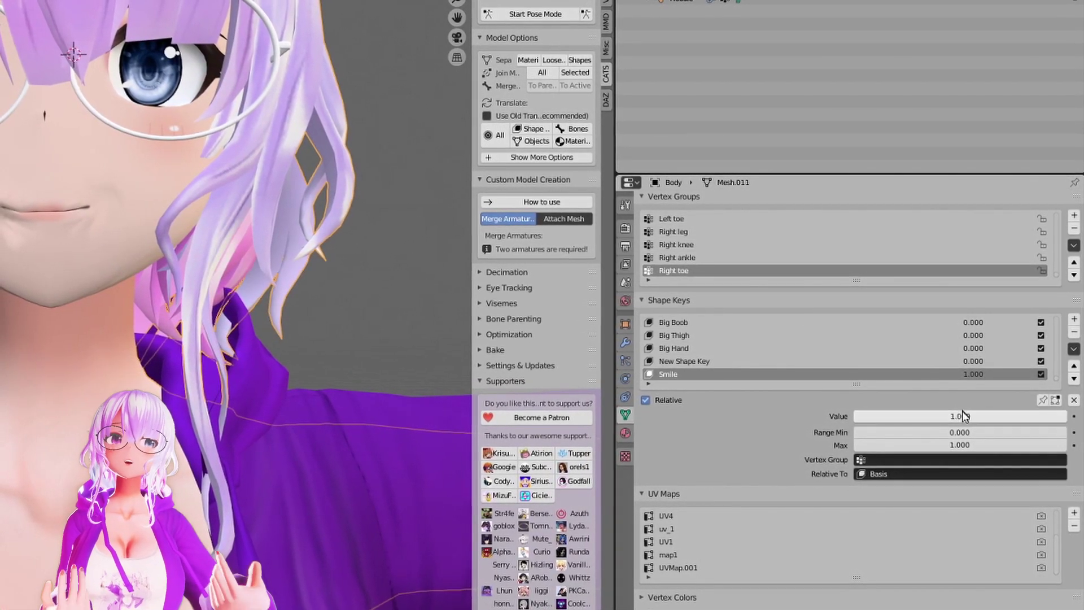
left_click_drag(956, 417, 768, 417)
left_click_drag(878, 416, 854, 416)
Step: Rename the shape key "New Shape Key" as "Big Nose"
double_click(695, 361)
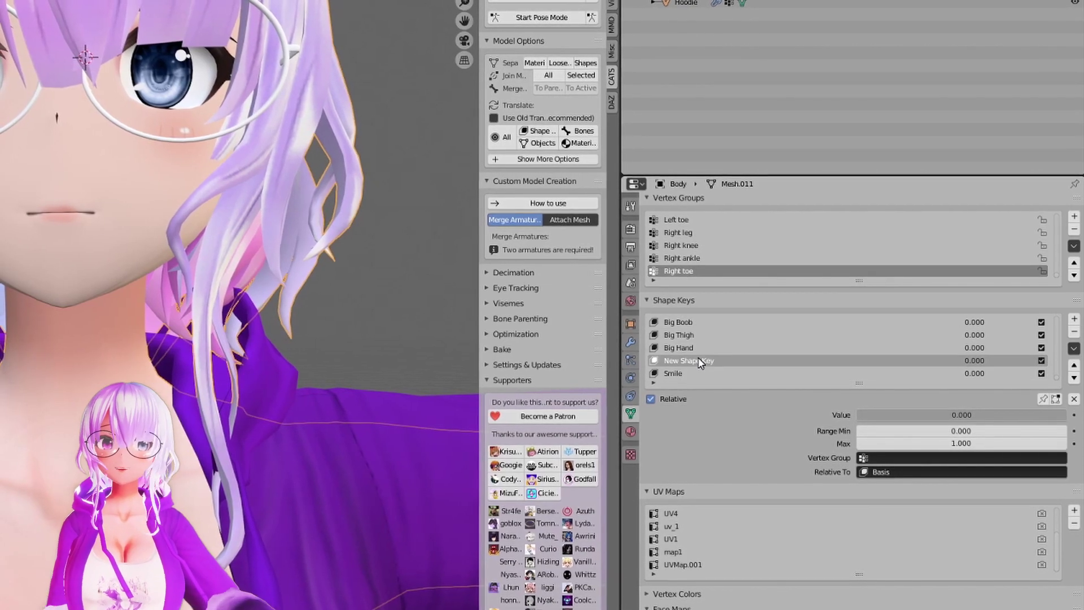
type("Big")
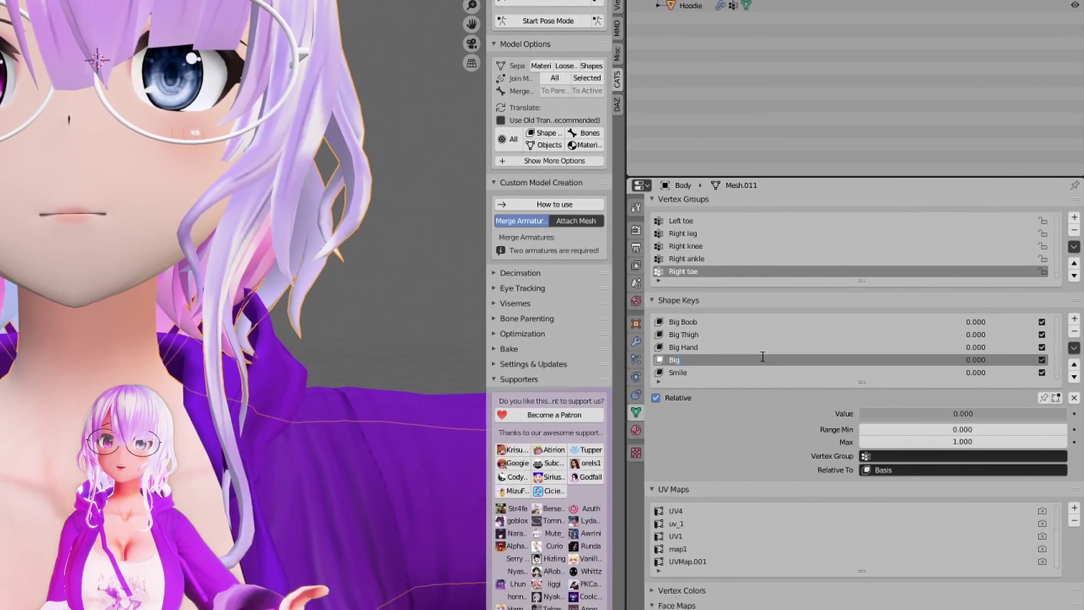
type(" Nose")
key("Return")
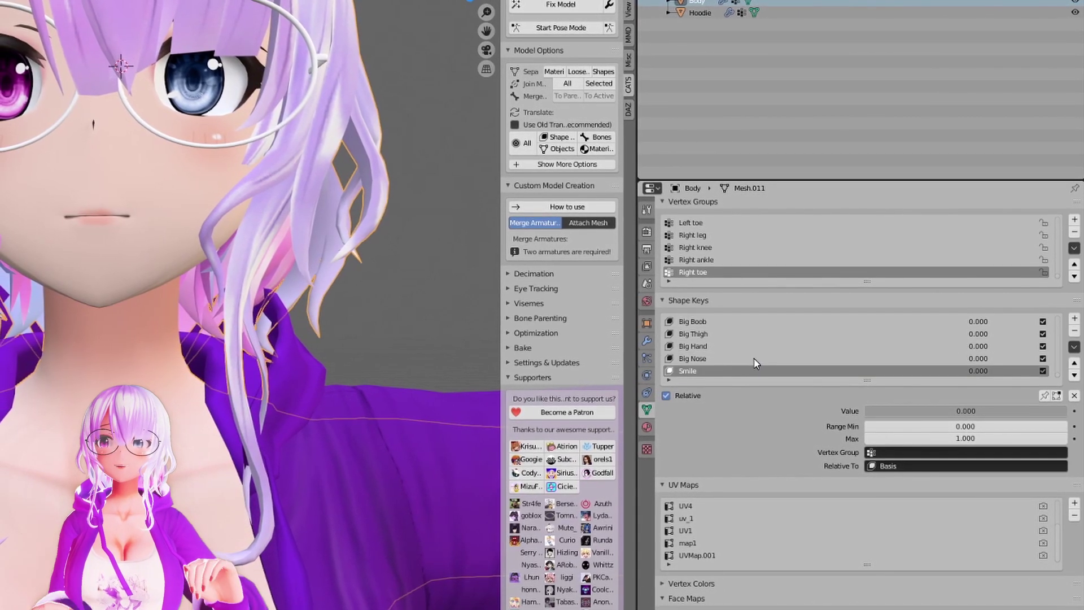
Step: Set the values of the Big Nose and Smile shape keys to 1.000, and reselect Big Nose
left_click_drag(963, 411, 1066, 411)
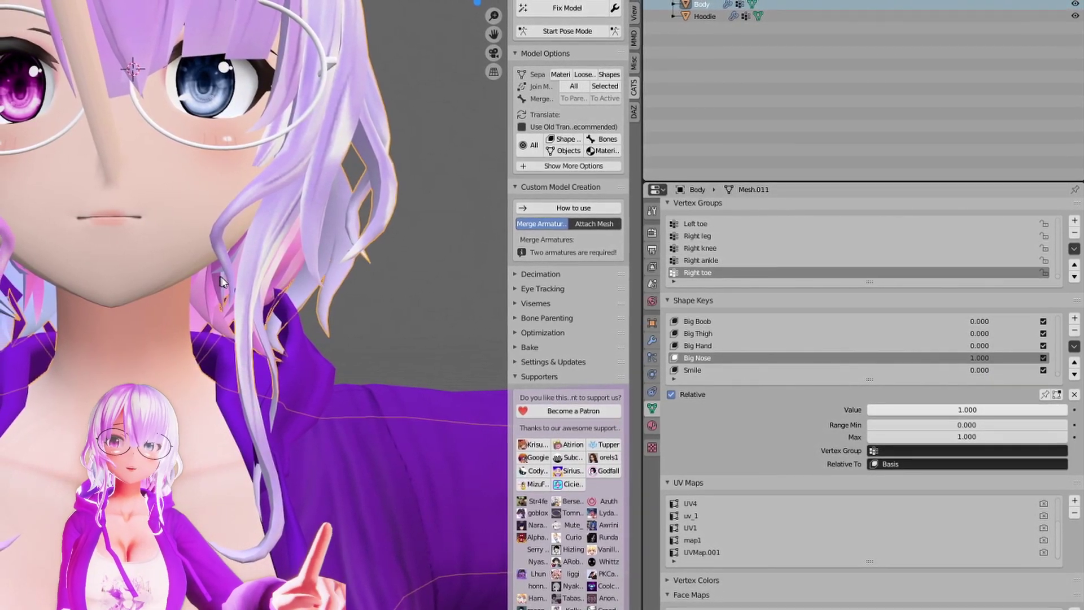
middle_click_drag(169, 290, 277, 290)
scroll(276, 290, "down", 4)
left_click(847, 370)
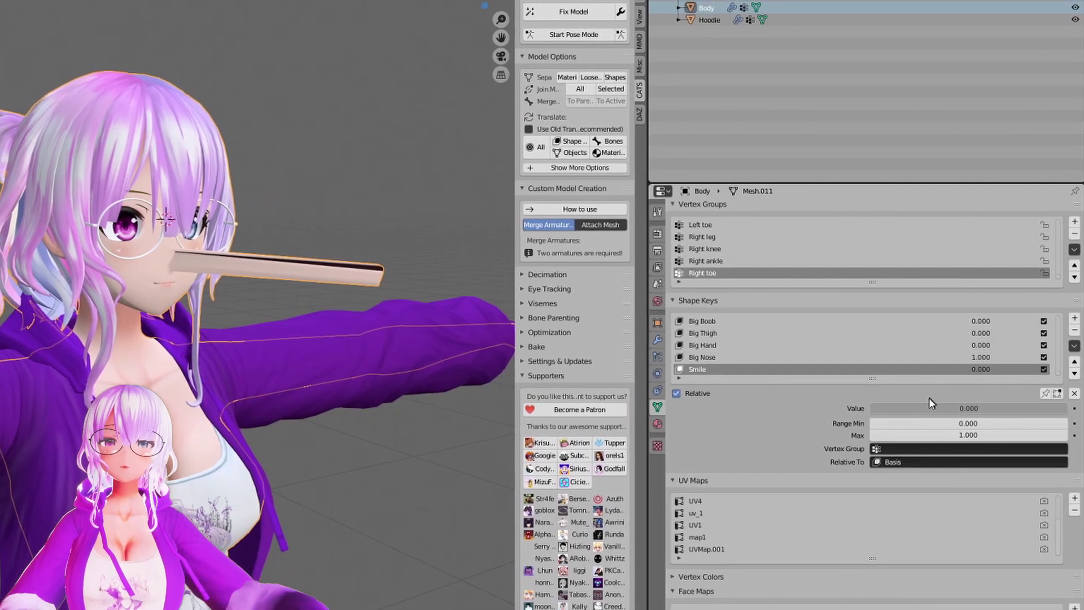
left_click_drag(929, 407, 1067, 408)
scroll(255, 312, "up", 4)
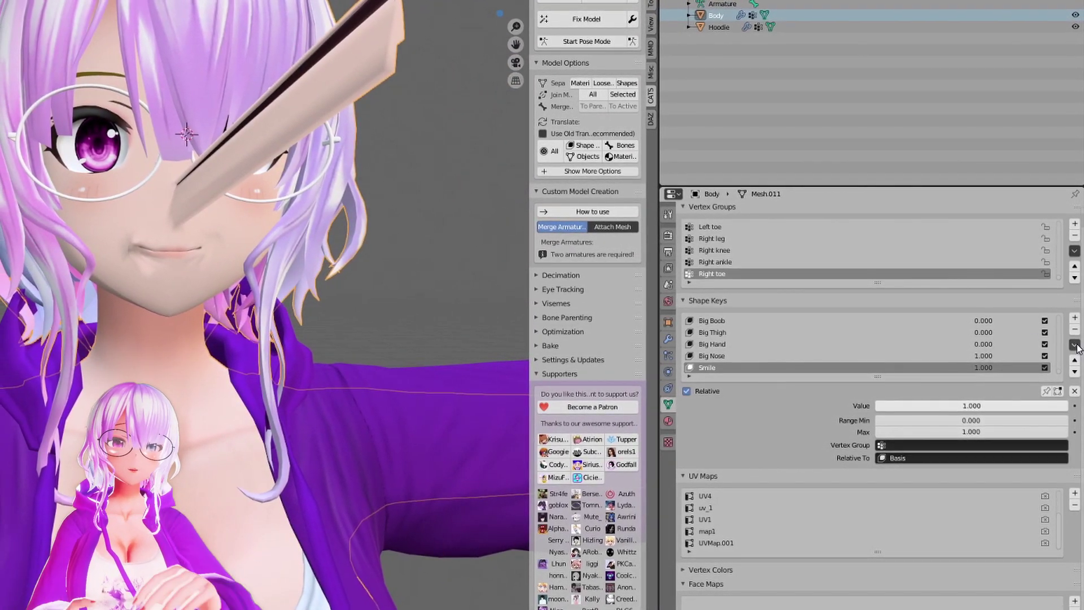
left_click(881, 355)
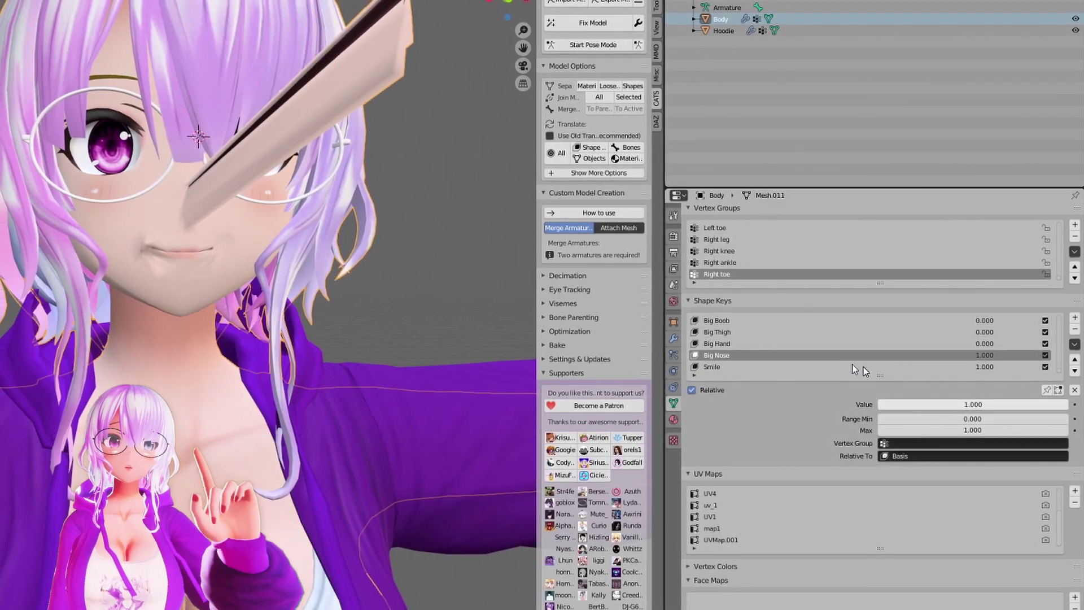
Step: Lower the Big Nose shape key to 0.695 and create a new shape key from the current mix
left_click_drag(972, 405, 924, 405)
left_click(1074, 343)
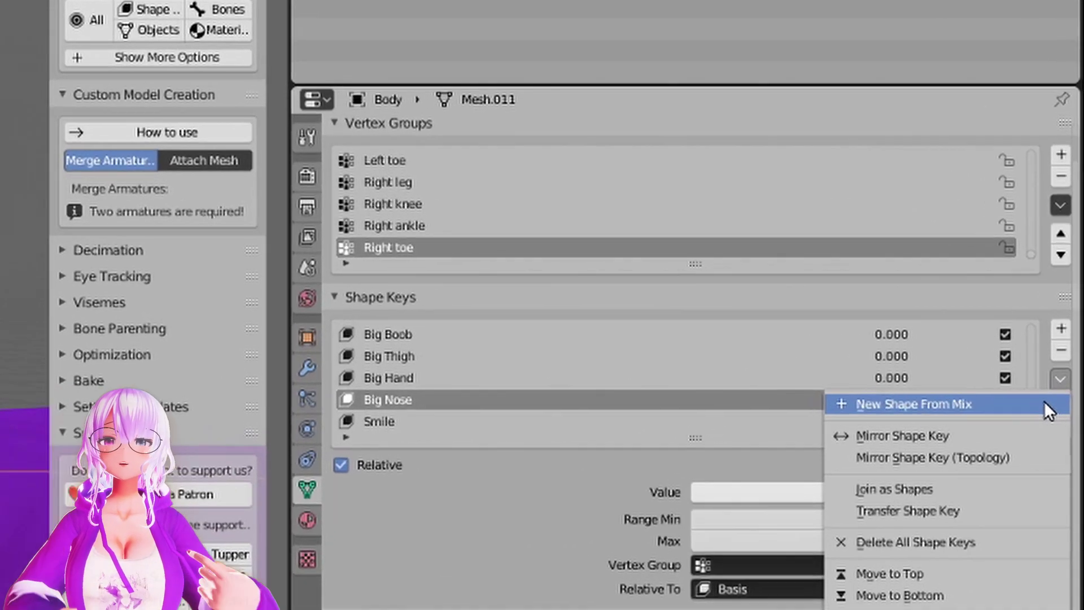
left_click(1044, 400)
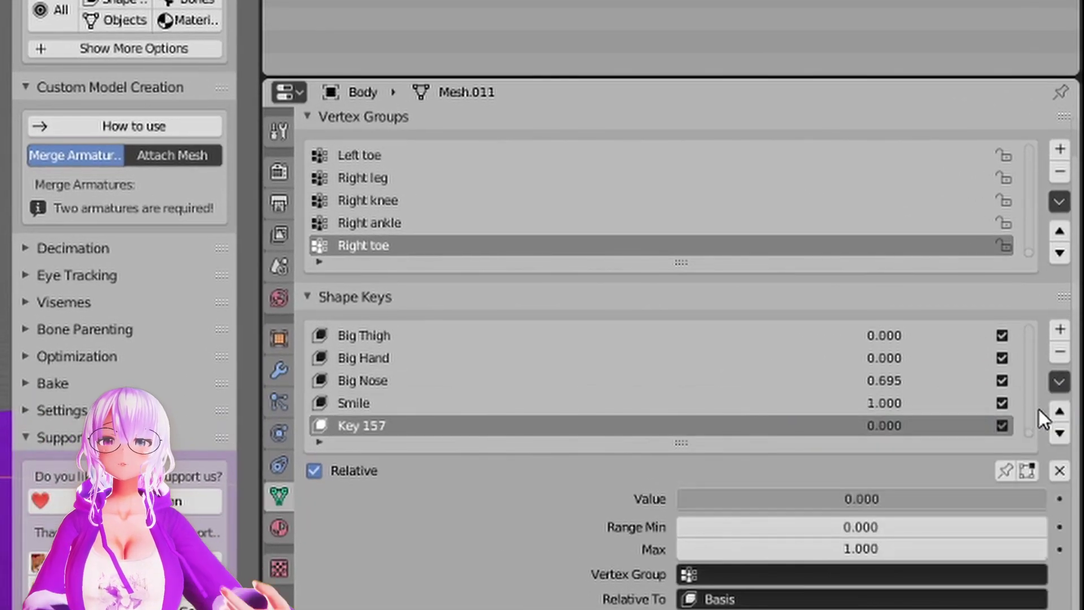
Step: Reset the values of the Big Nose and Smile shape keys to 0.000
left_click(681, 388)
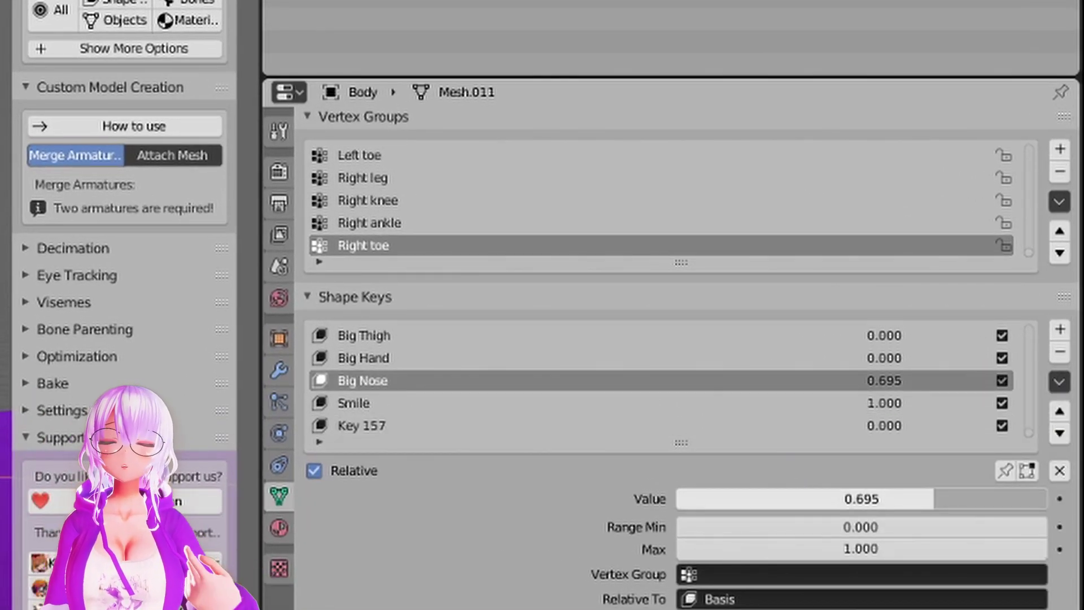
left_click_drag(933, 498, 676, 499)
left_click(577, 408)
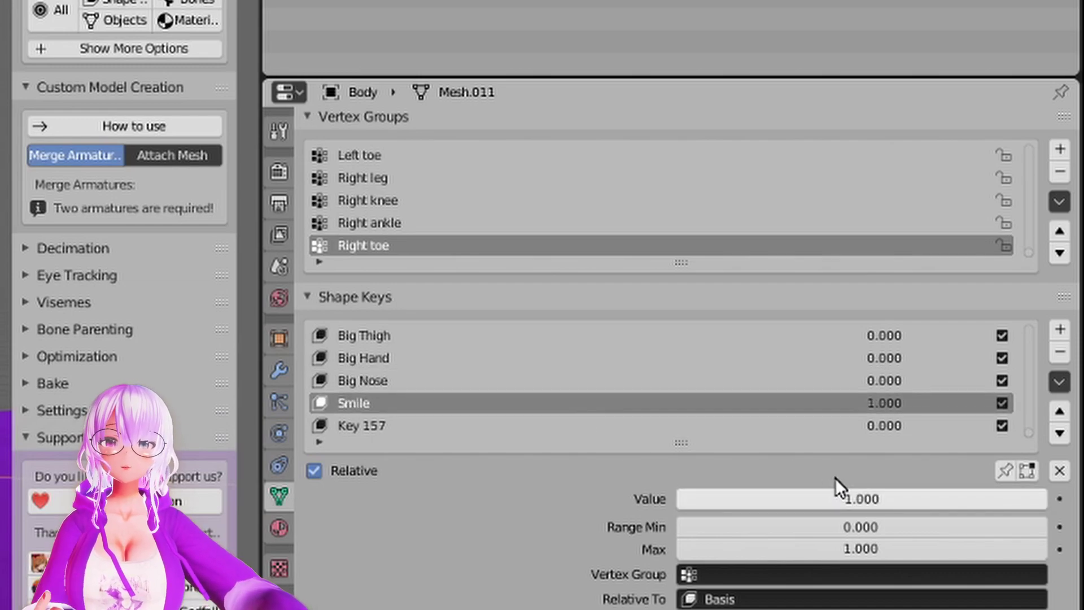
left_click_drag(861, 499, 677, 498)
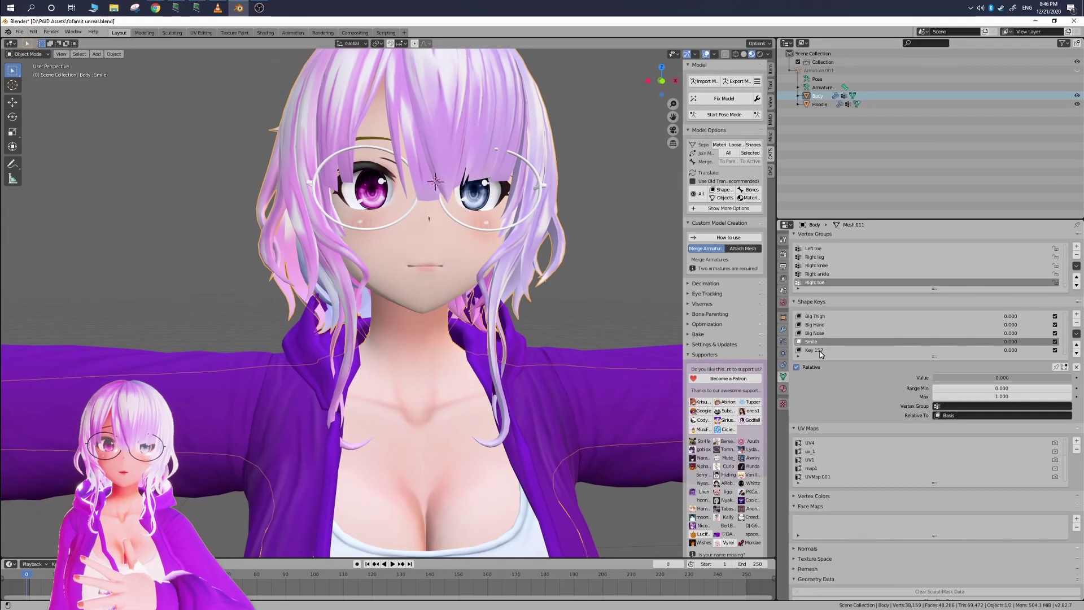
Step: Rename the shape key Key 157 as "Nose Smile" and raise its value to 1.000
double_click(820, 352)
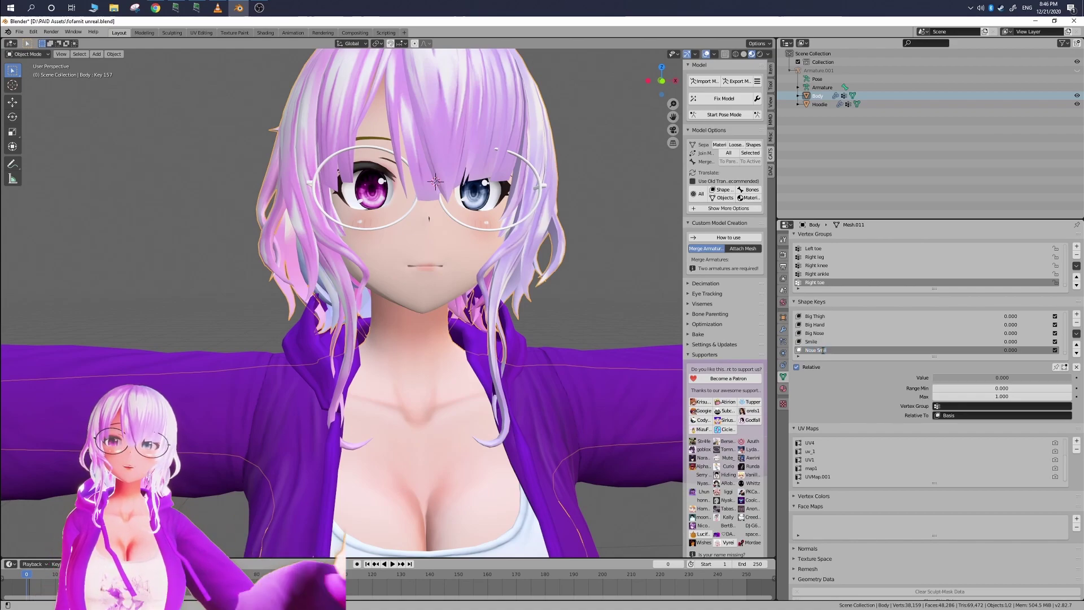
key("Return")
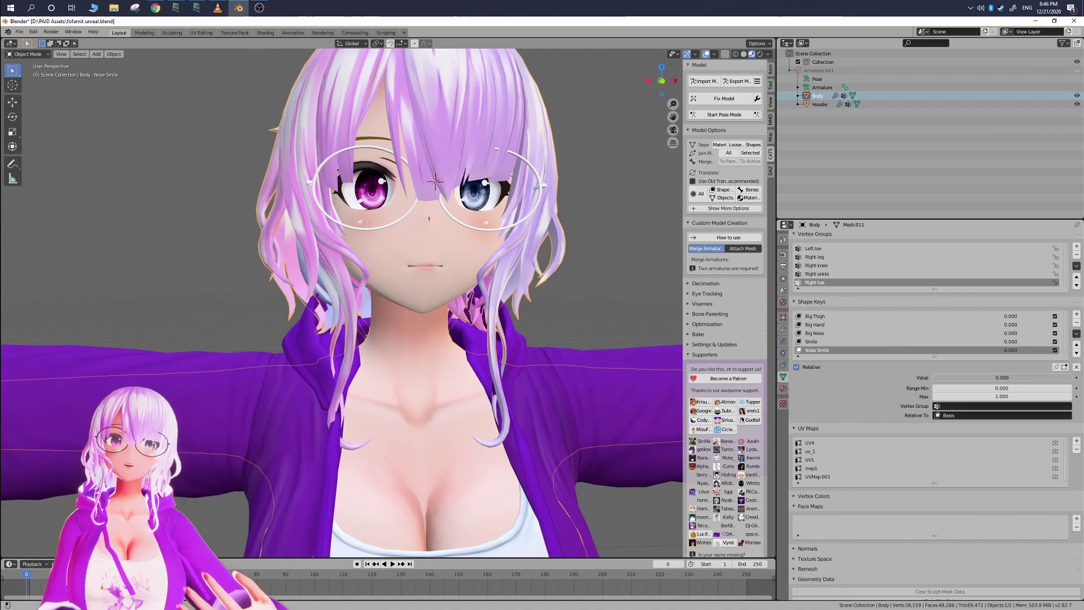
left_click_drag(960, 377, 1072, 377)
mouse_move(497, 245)
middle_mouse_down()
mouse_move(532, 256)
mouse_move(497, 248)
middle_mouse_up()
scroll(502, 250, "down", 3)
scroll(486, 247, "up", 3)
Step: With Smile and Nose Smile both at 1.000, create another shape key from the mix and name it "Nose Bigger Smile"
left_click(811, 341)
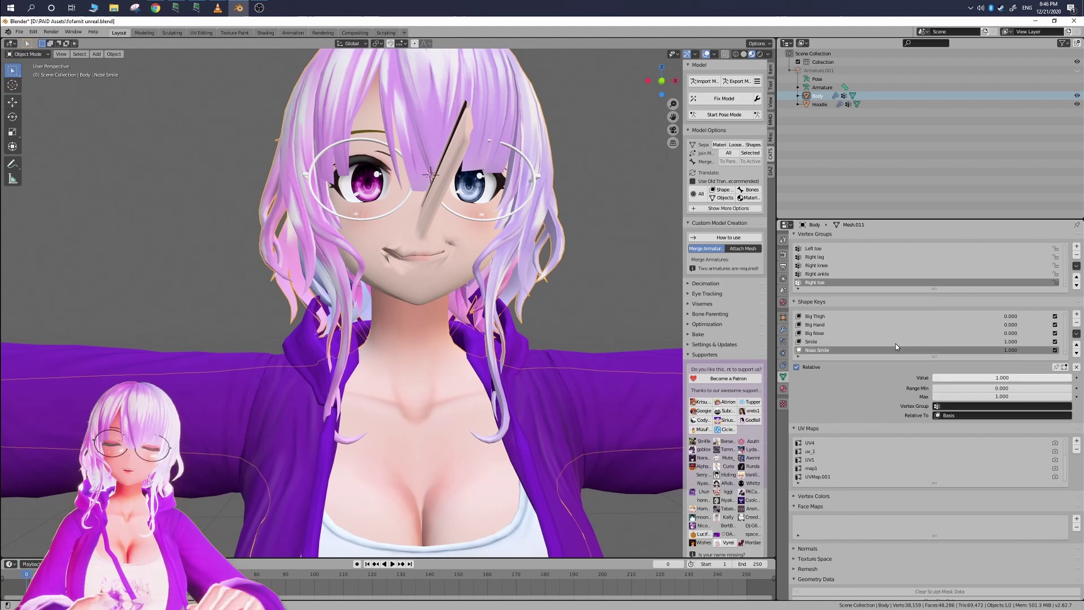
left_click(1076, 333)
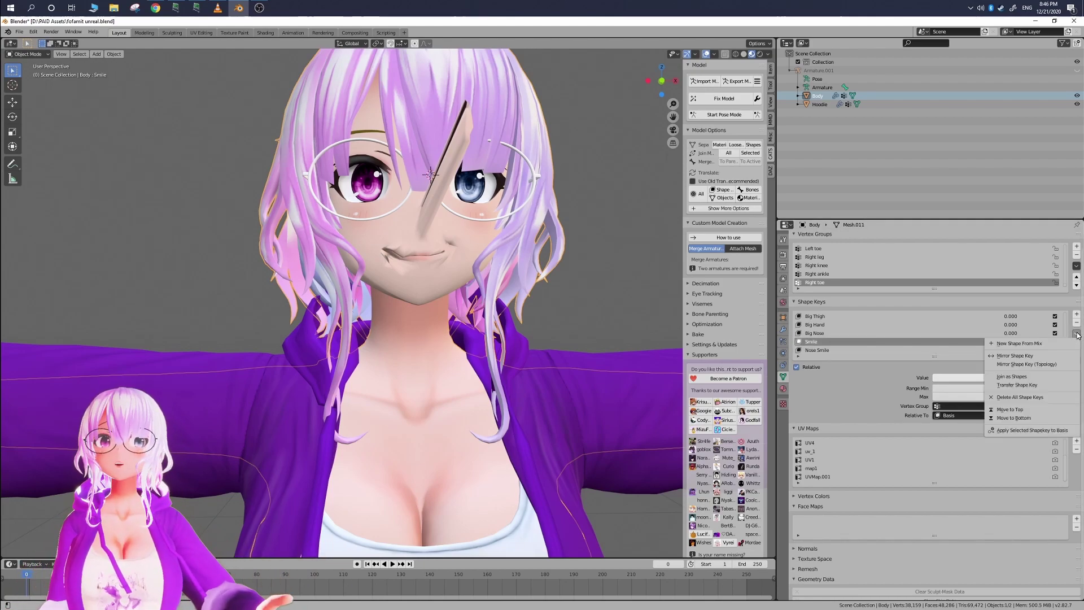
left_click(1062, 344)
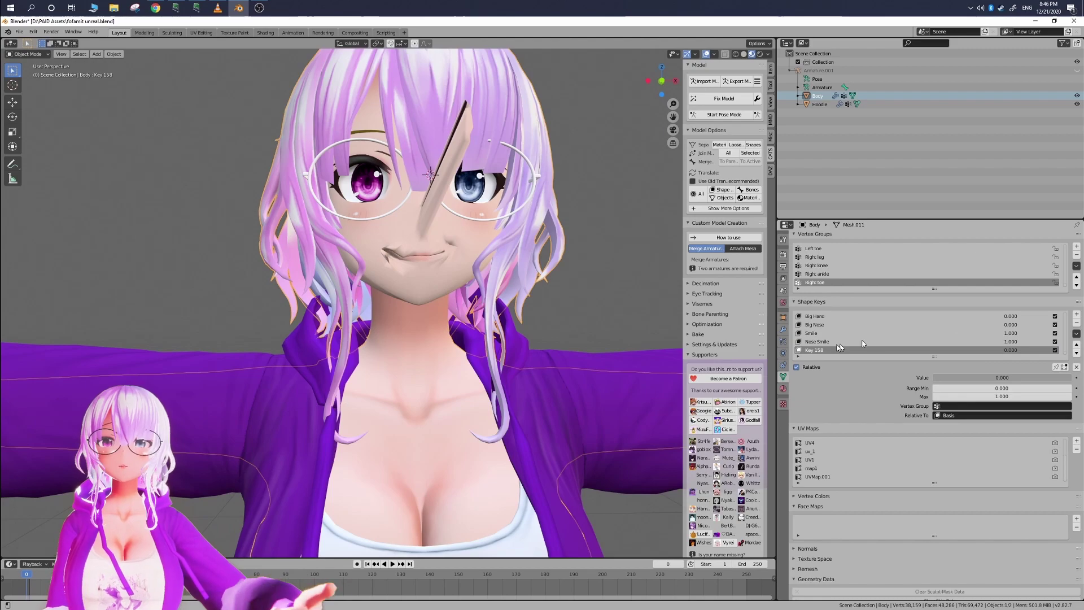
double_click(821, 349)
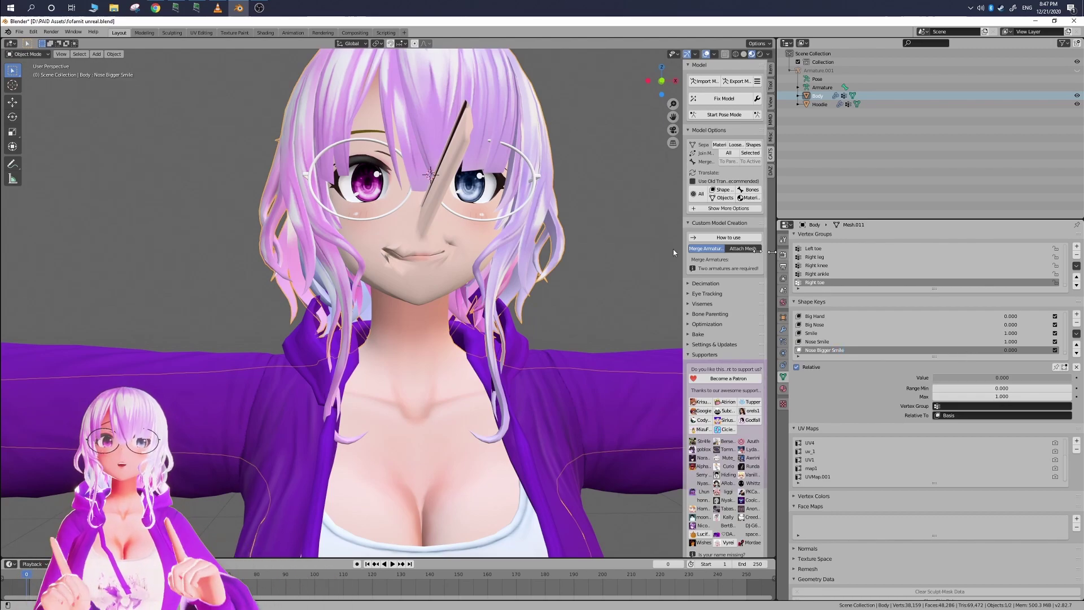
Step: Enter Edit Mode on the Body mesh and select the vertices around the character's left half of the mouth
middle_click_drag(446, 261, 470, 265)
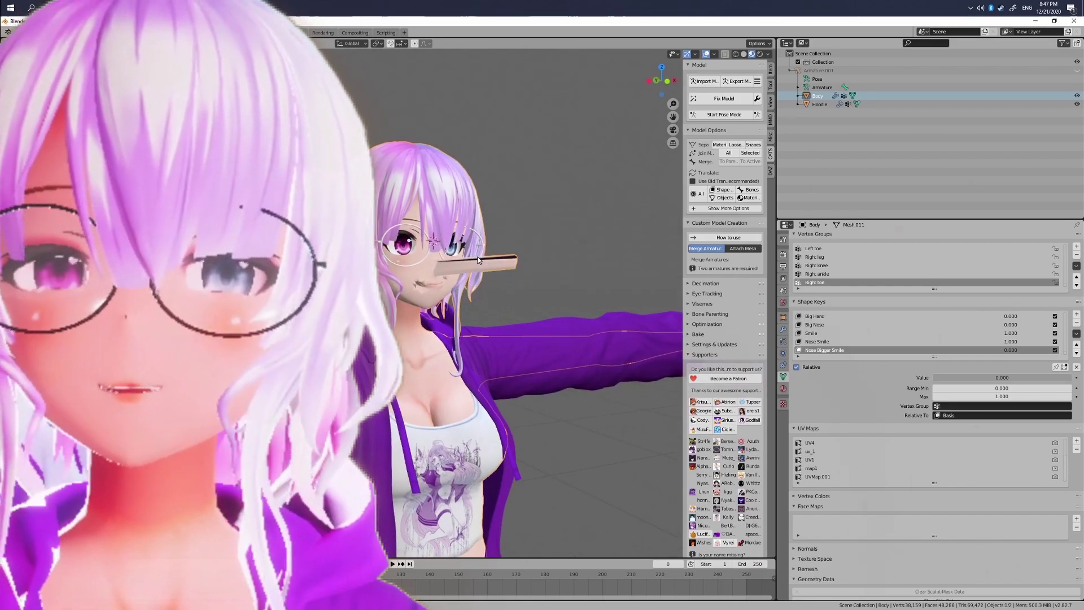
scroll(476, 257, "up", 3)
scroll(476, 257, "up", 5)
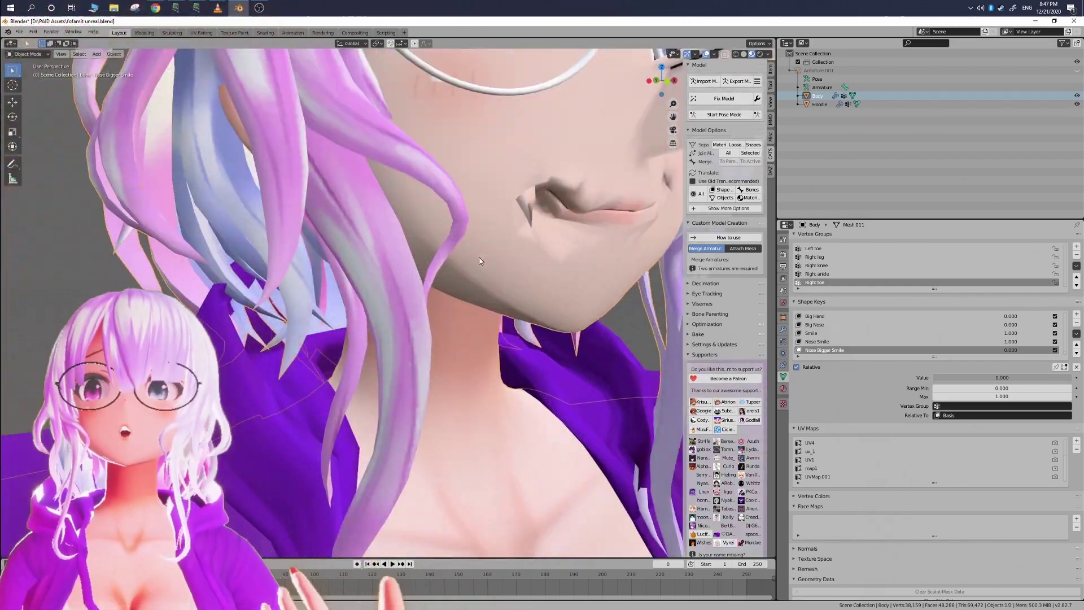
scroll(469, 251, "down", 2)
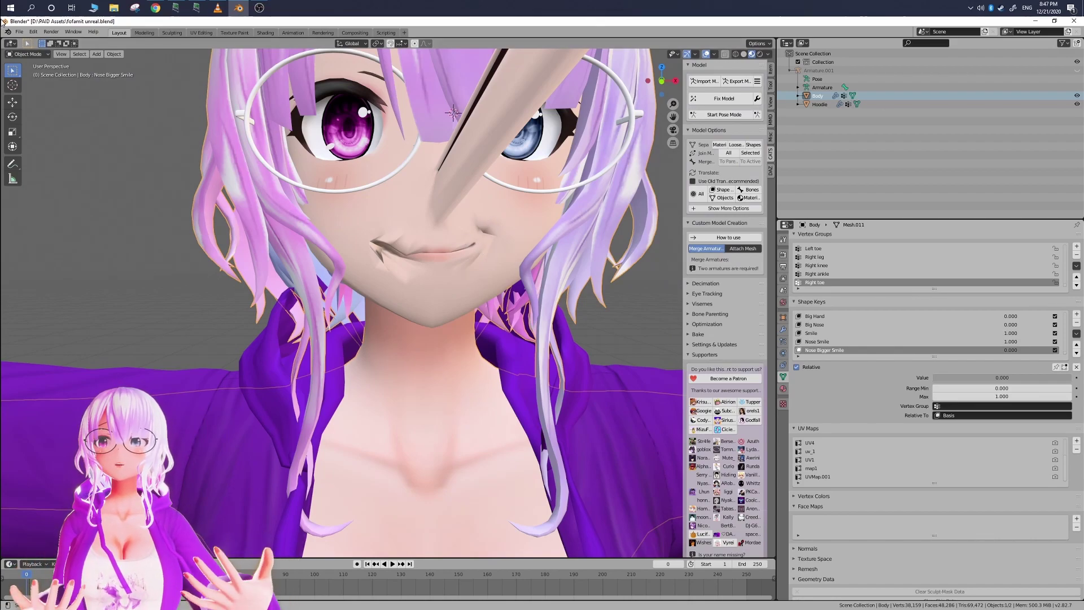
left_click(27, 53)
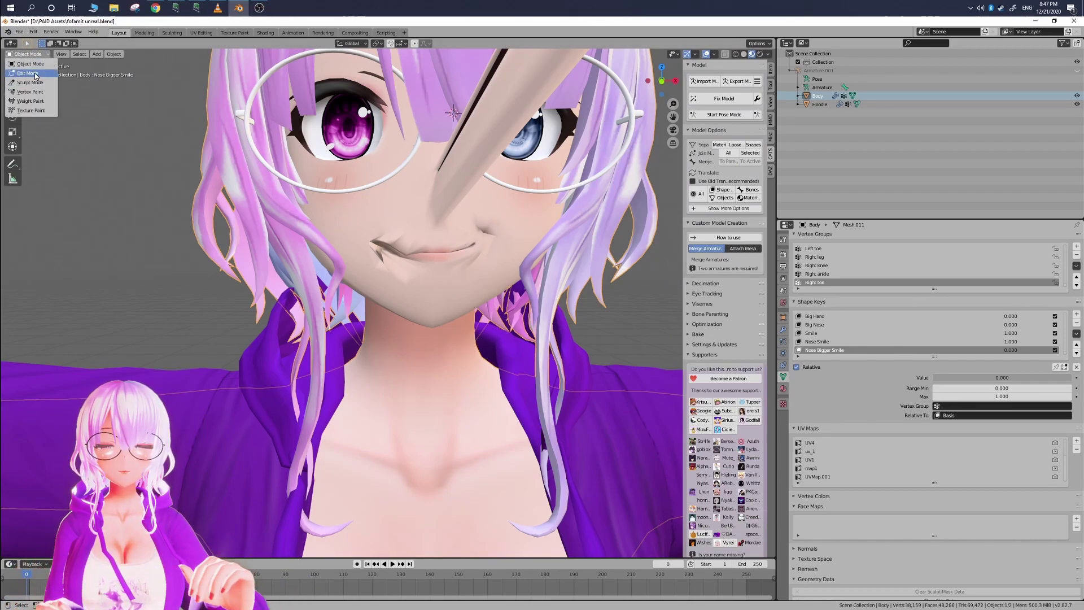
left_click(28, 73)
middle_click_drag(502, 254, 457, 259)
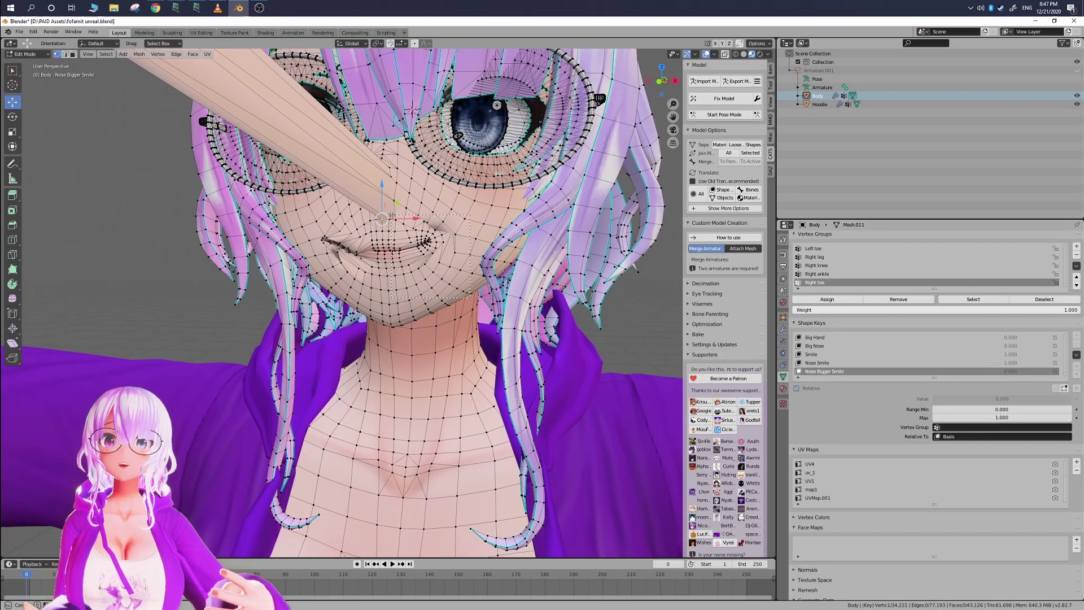
left_click_drag(392, 216, 392, 215)
scroll(418, 226, "up", 10)
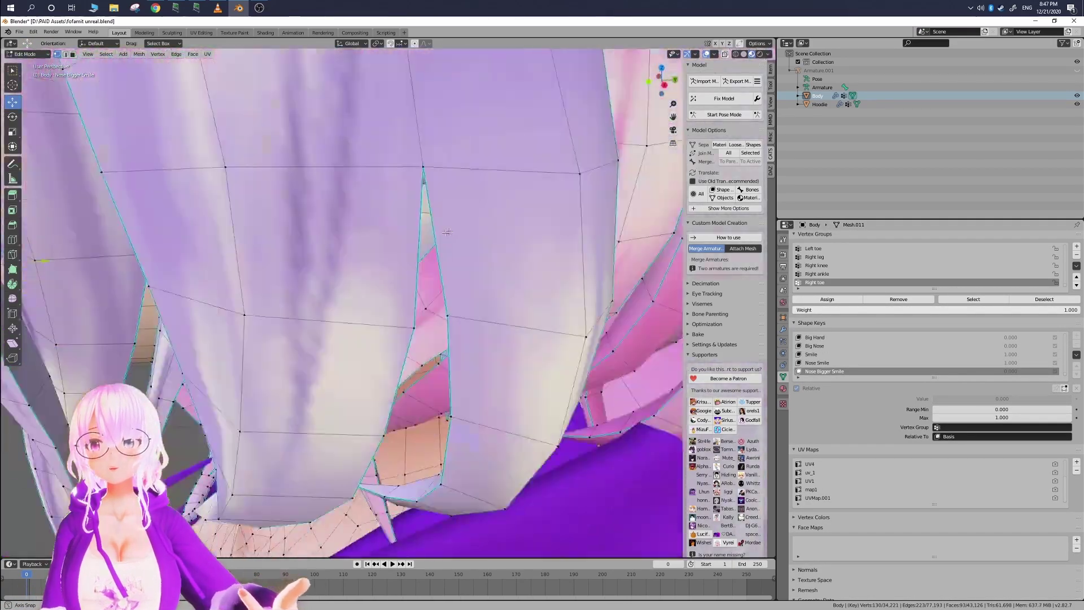
middle_click_drag(447, 232, 348, 351)
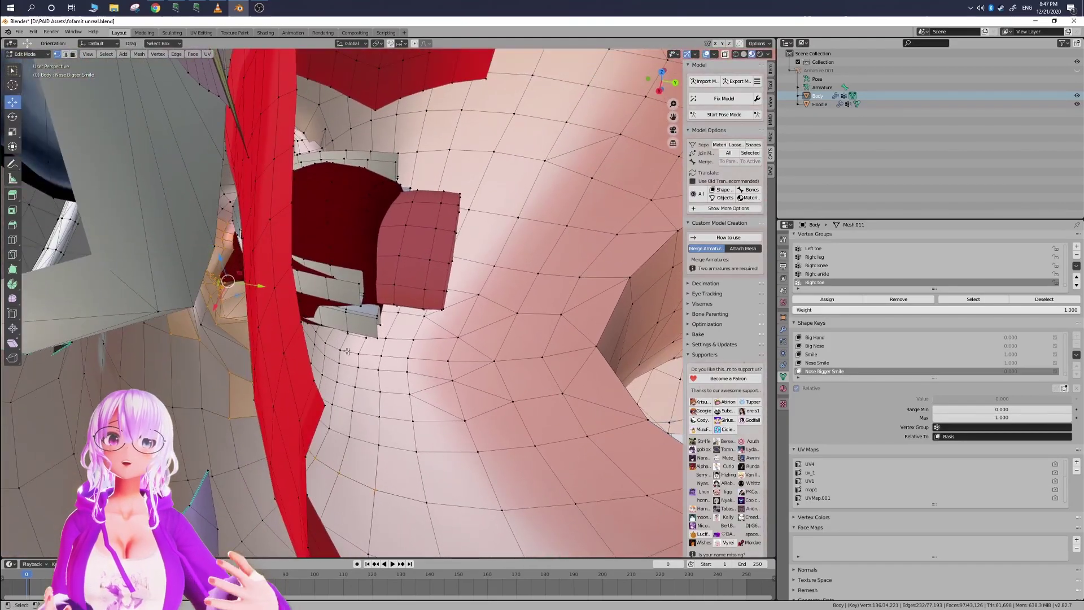
middle_click_drag(197, 323, 327, 278)
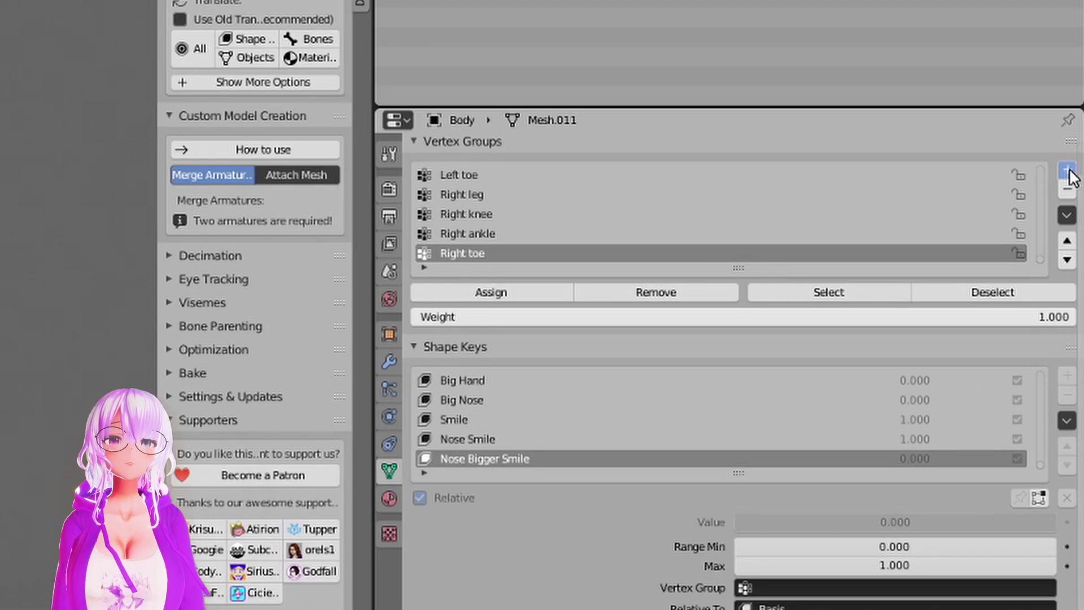
Step: Add a vertex group named "Half Mouth" and assign the selected mouth vertices to it
left_click(1067, 169)
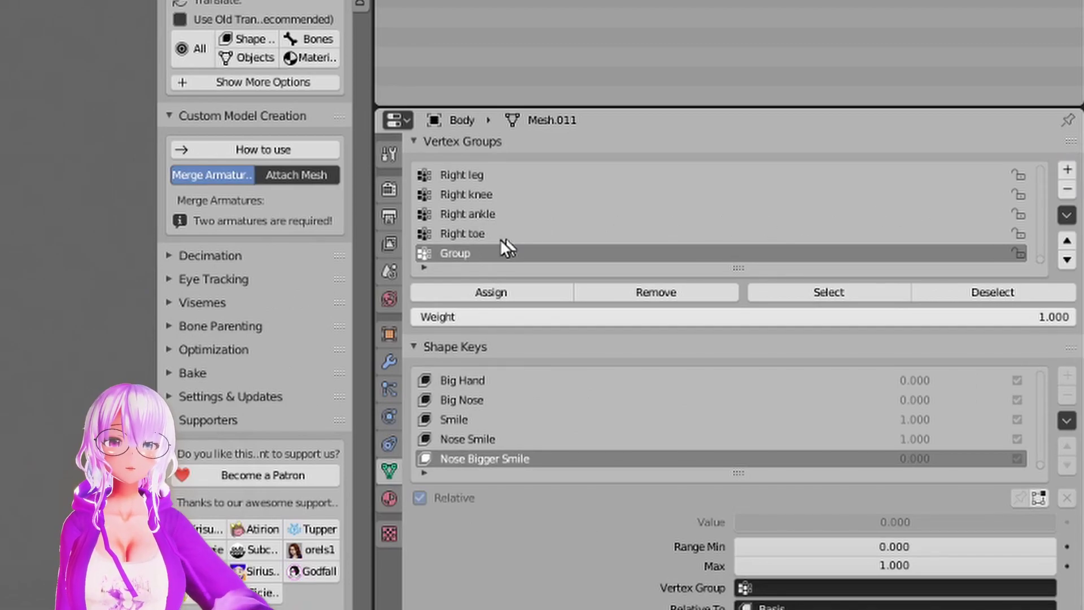
double_click(477, 252)
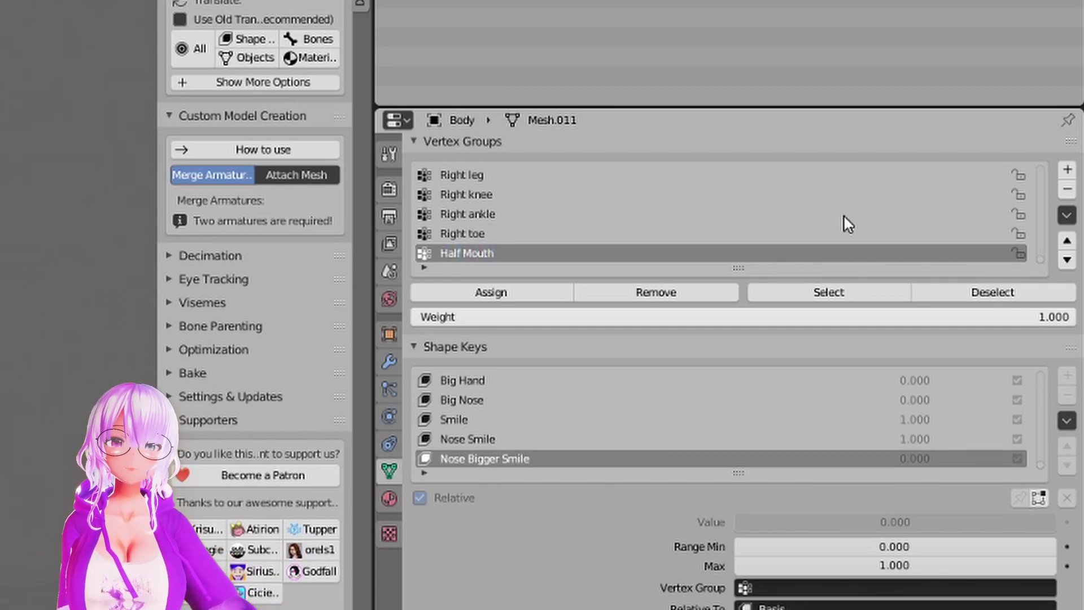
left_click(516, 291)
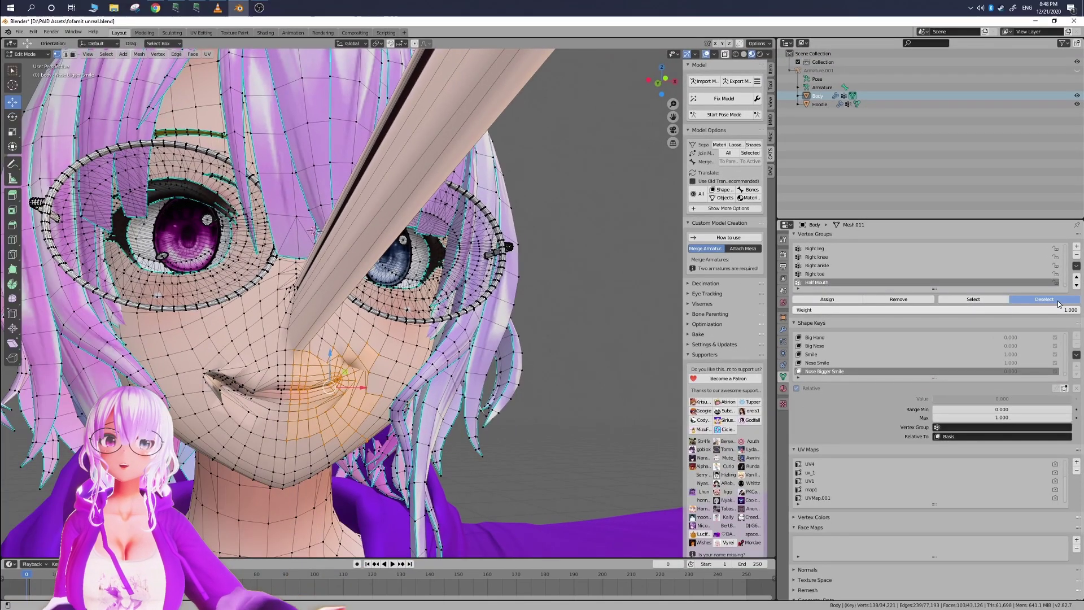
Step: Check the Half Mouth vertex group by deselecting and reselecting its vertices
left_click(1043, 299)
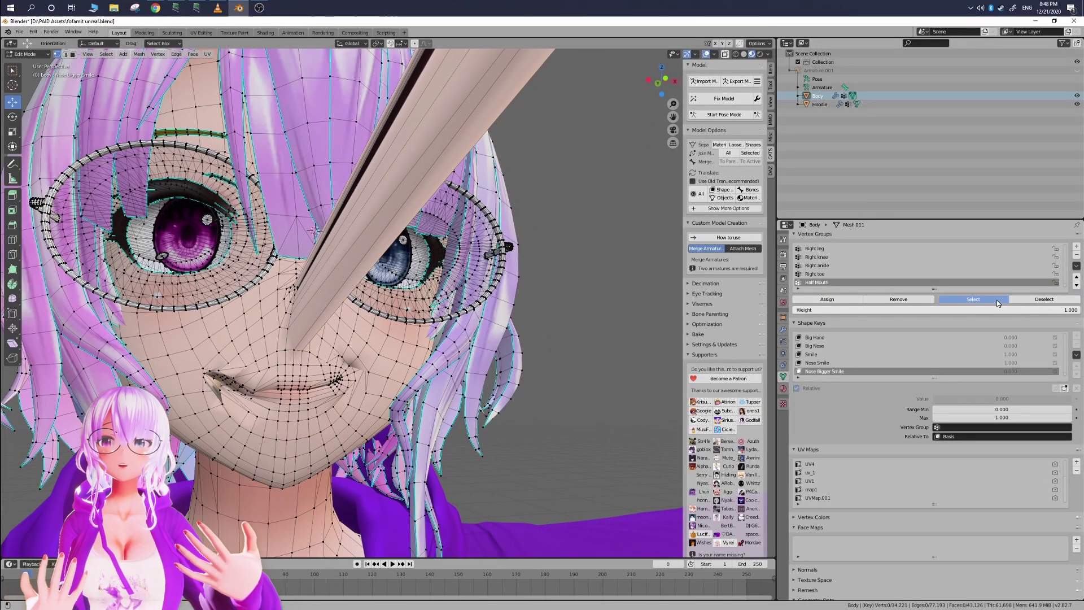
left_click(973, 299)
scroll(325, 367, "down", 3)
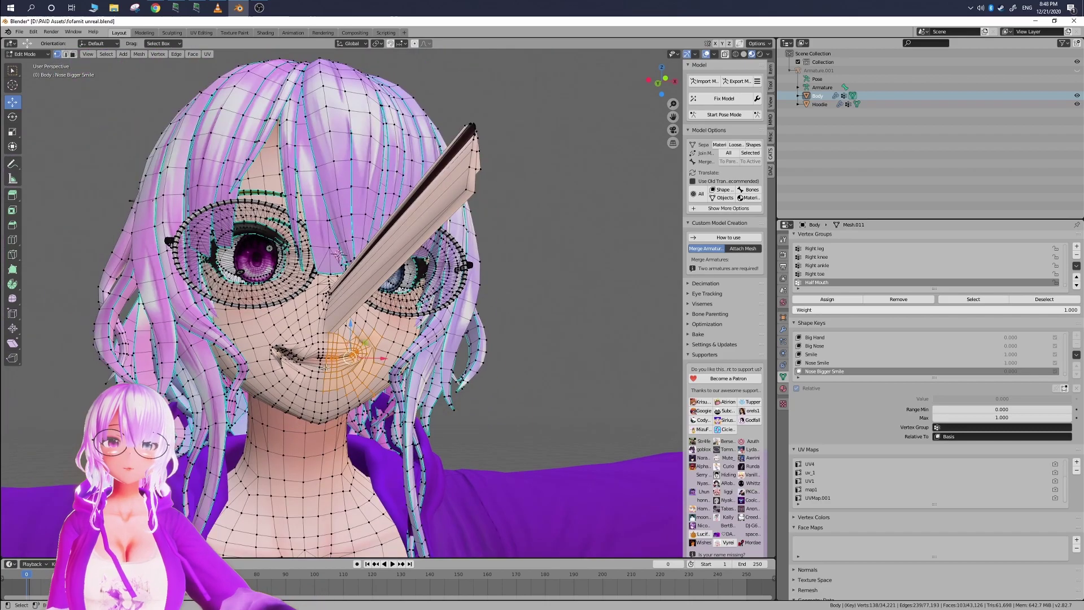
middle_click_drag(375, 381, 412, 373)
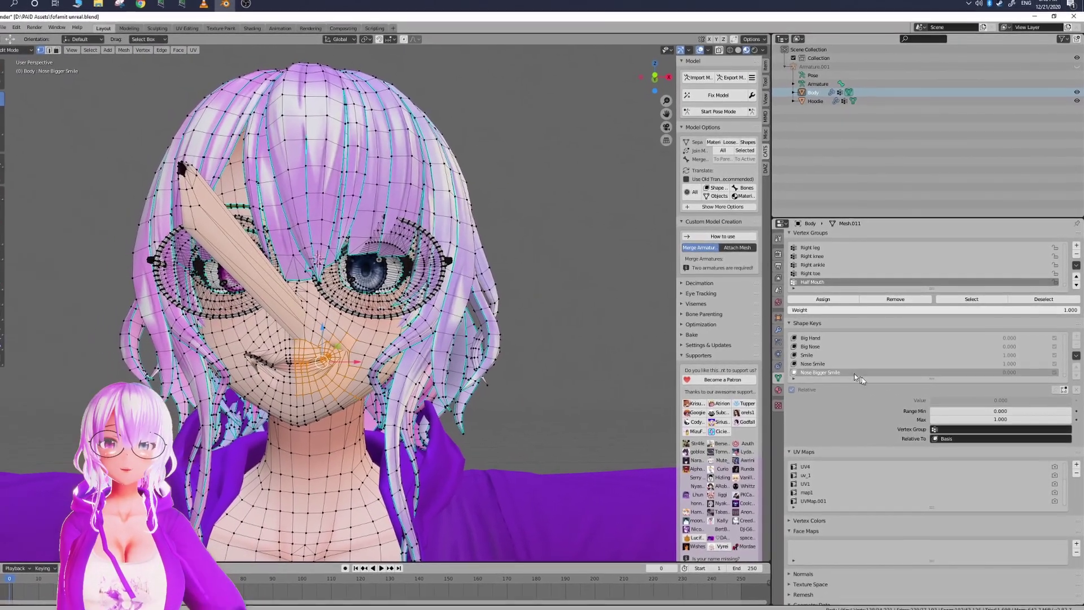
Step: Return to Object Mode and set the Nose Bigger Smile shape key to 1.000
key("Tab")
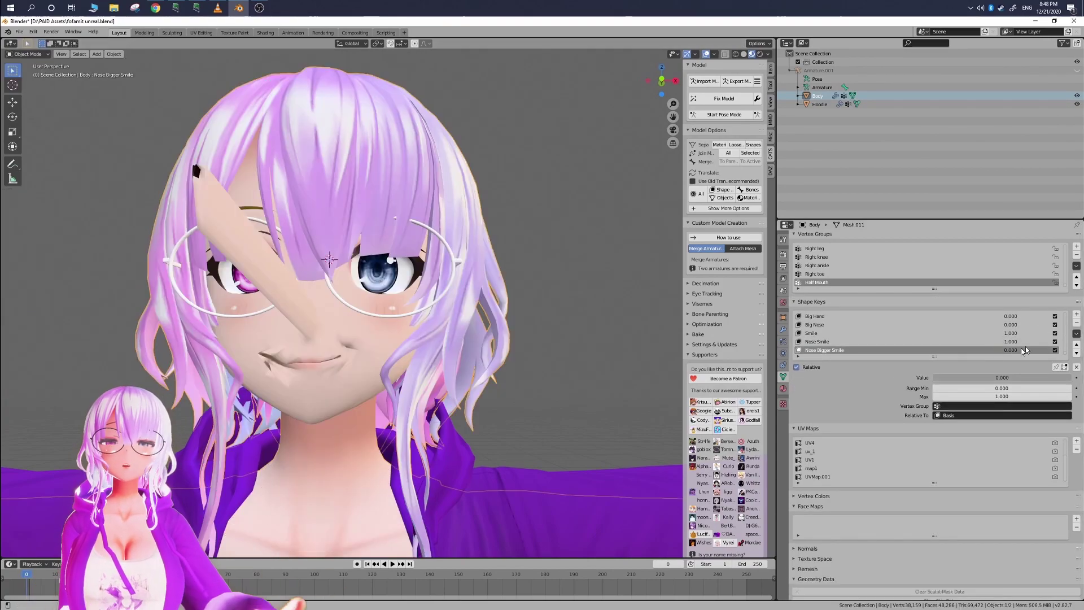
left_click_drag(1020, 350, 1072, 350)
scroll(508, 313, "down", 3)
middle_click_drag(468, 314, 491, 291)
scroll(465, 307, "up", 7)
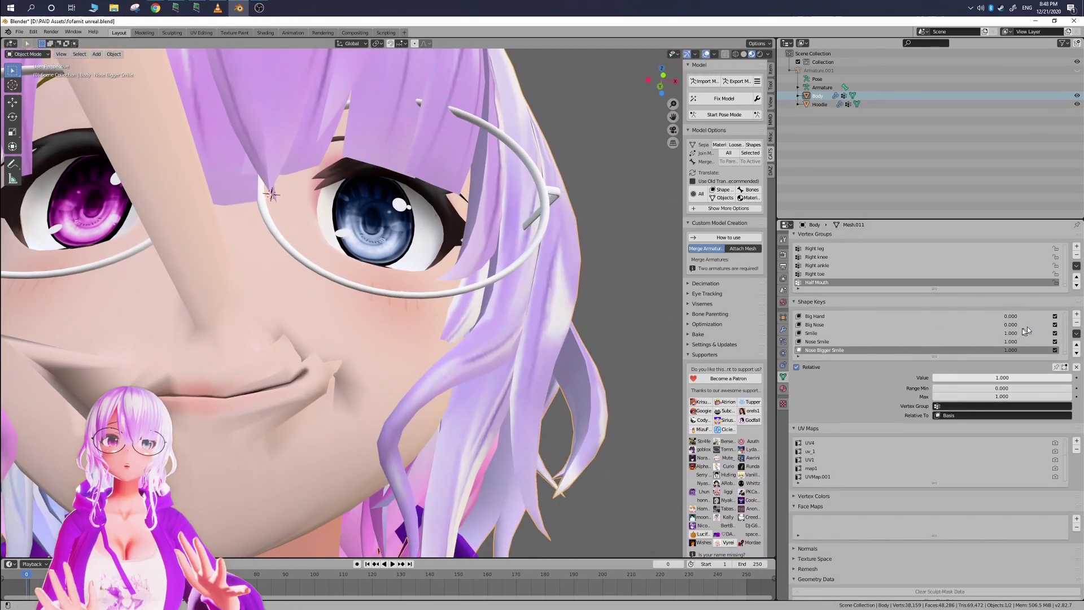
Step: Reset the Smile and Nose Smile shape keys to 0.000 and reselect Nose Bigger Smile
left_click(960, 333)
left_click_drag(980, 377, 932, 377)
left_click(857, 342)
left_click(881, 350)
scroll(375, 330, "down", 2)
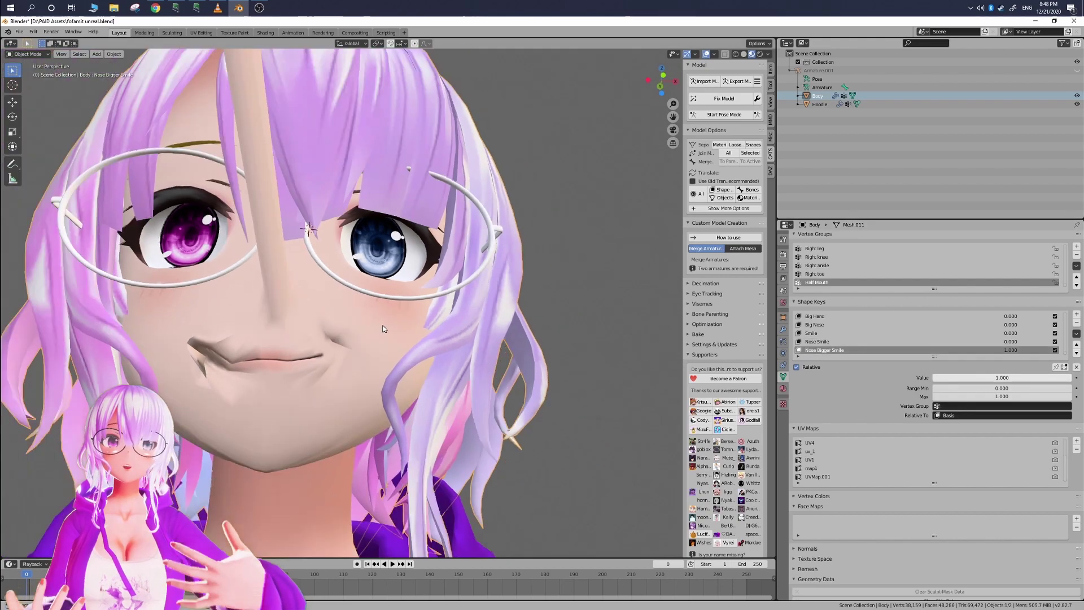
Step: Restrict the Nose Bigger Smile shape key to the Half Mouth vertex group
left_click(1049, 406)
scroll(968, 457, "down", 15)
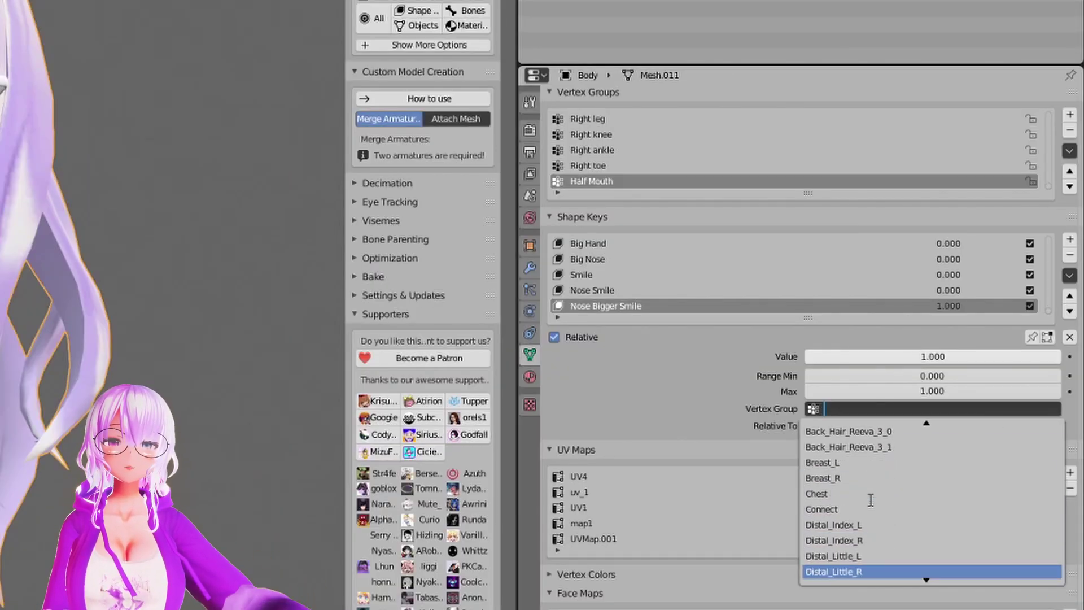
scroll(870, 499, "down", 20)
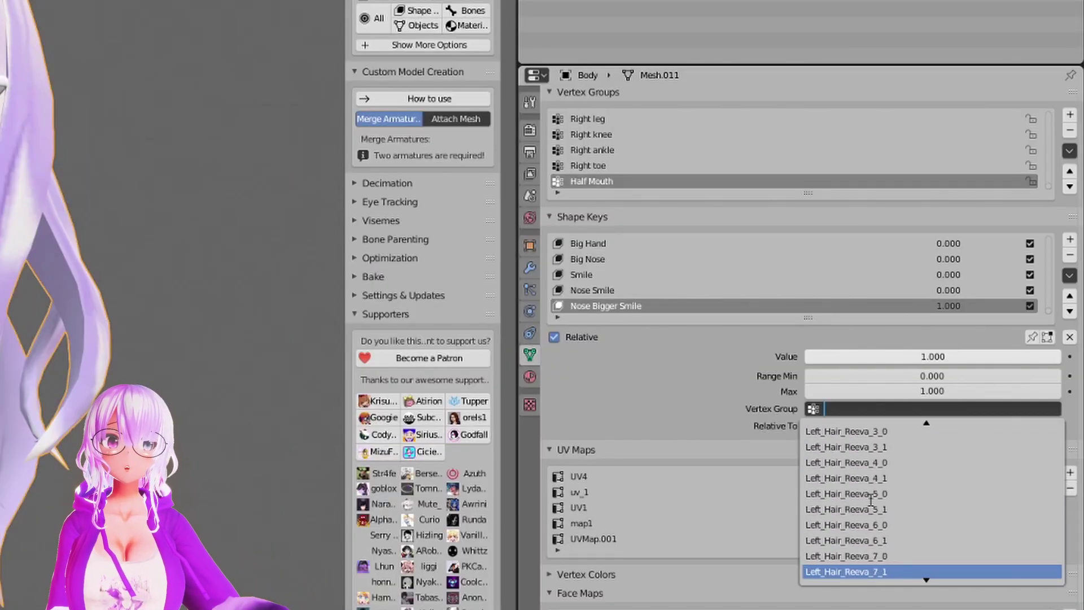
scroll(870, 499, "down", 20)
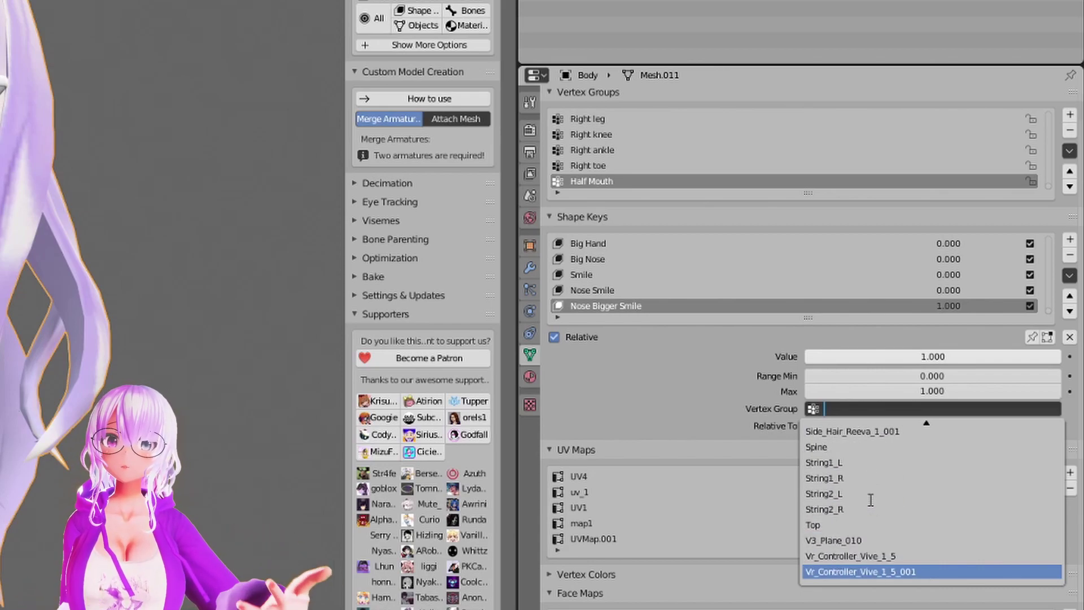
scroll(870, 499, "up", 20)
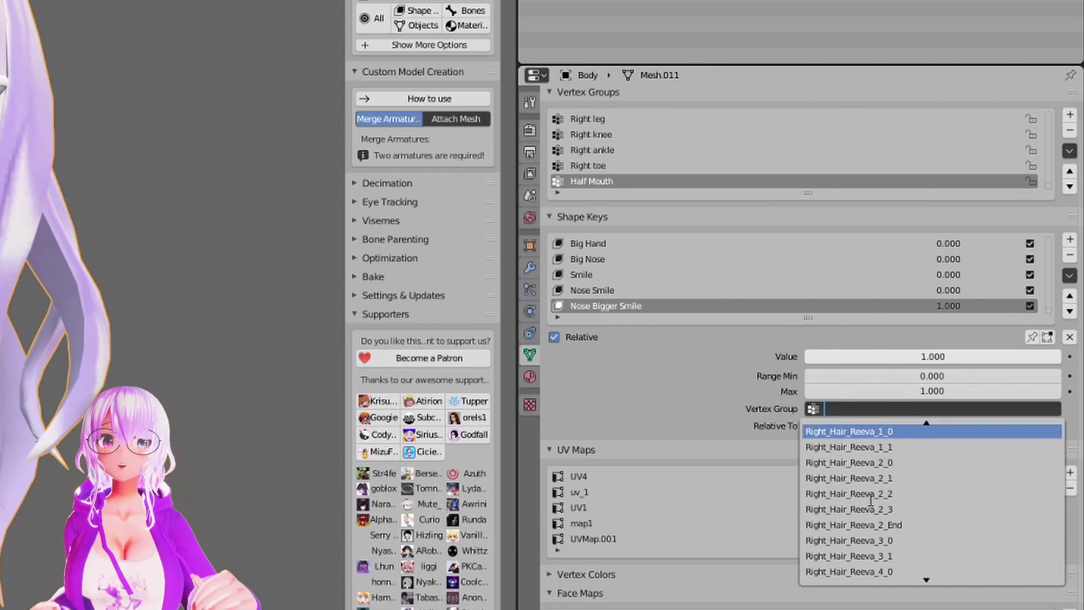
scroll(870, 499, "up", 20)
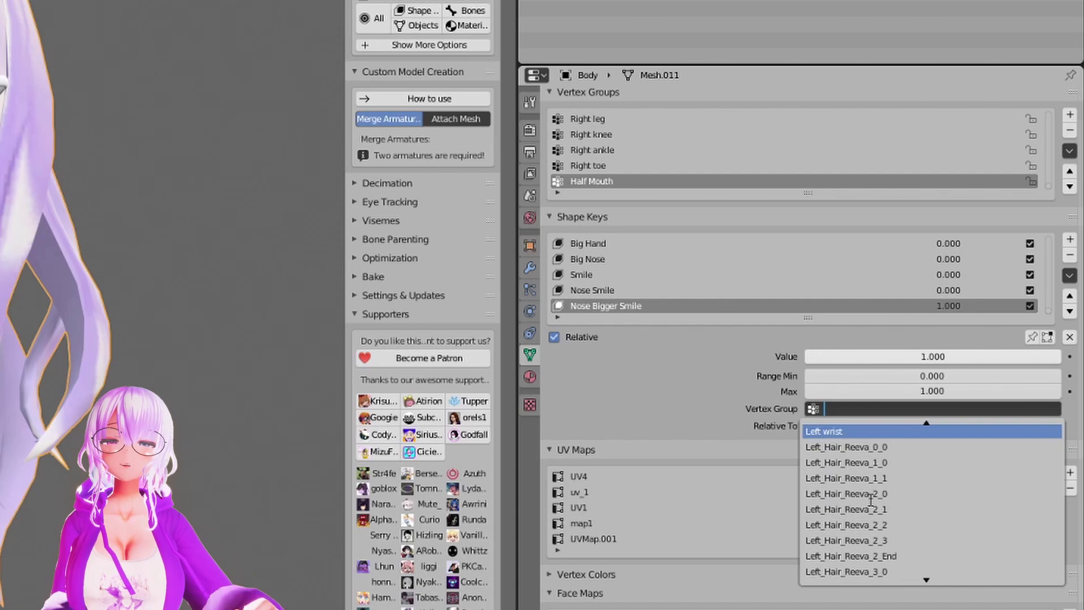
scroll(870, 499, "up", 20)
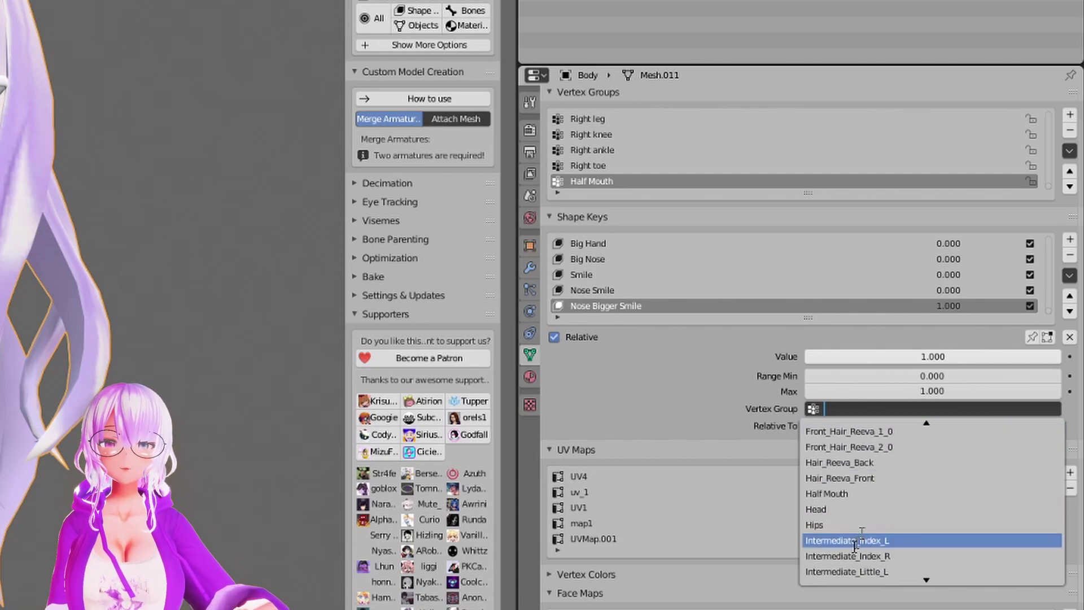
left_click(856, 494)
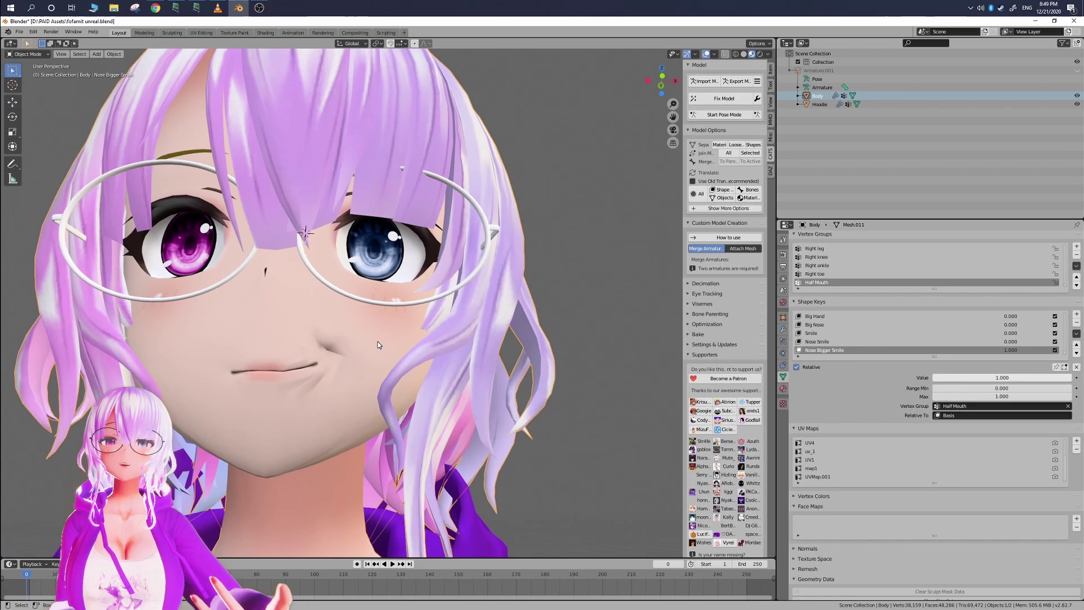
Step: Clear the Half Mouth vertex group from the Nose Bigger Smile shape key, then assign it again to compare both results
scroll(382, 344, "down", 3)
scroll(385, 344, "up", 3)
mouse_move(386, 345)
middle_mouse_down()
mouse_move(365, 354)
mouse_move(380, 363)
middle_mouse_up()
middle_click_drag(389, 429, 490, 337, "shift")
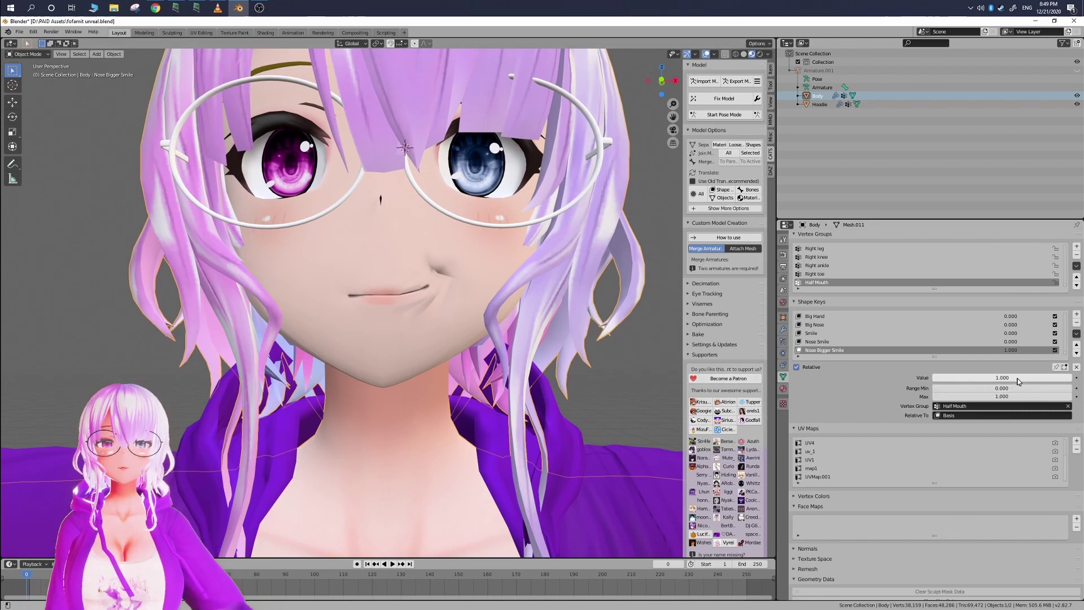
mouse_move(1018, 378)
left_mouse_down()
mouse_move(934, 378)
mouse_move(1021, 378)
left_mouse_up()
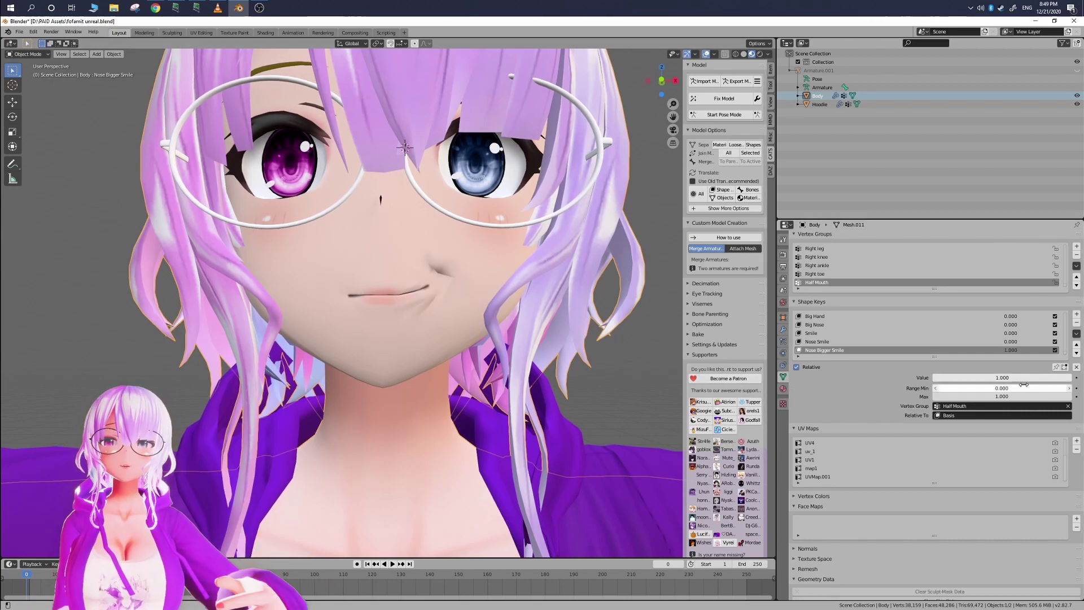
left_click(1068, 406)
left_click(1063, 407)
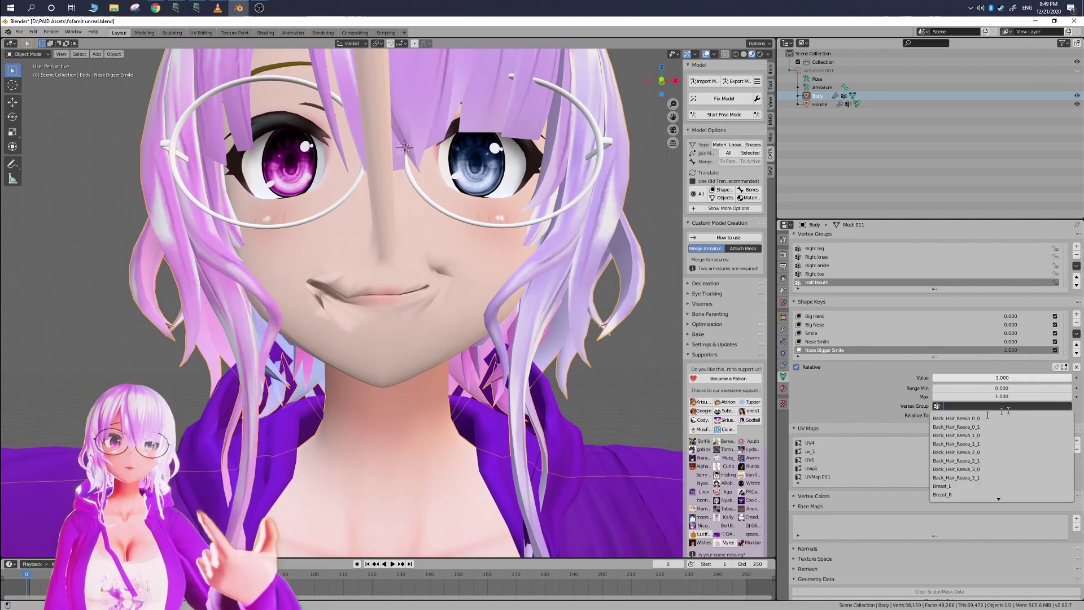
scroll(970, 460, "down", 5)
scroll(970, 460, "down", 10)
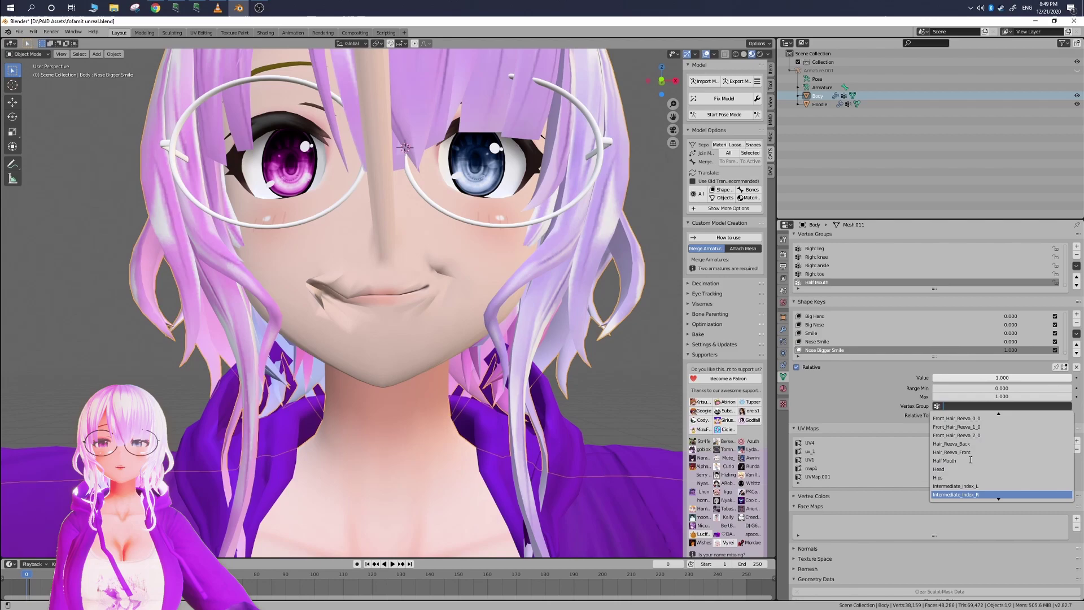
scroll(971, 460, "up", 10)
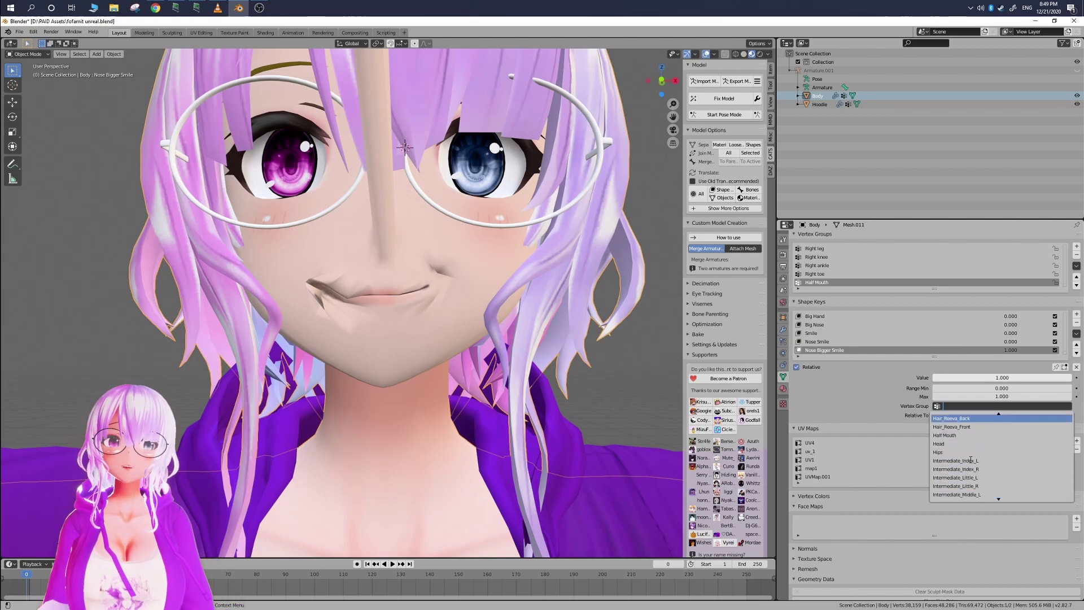
left_click(962, 435)
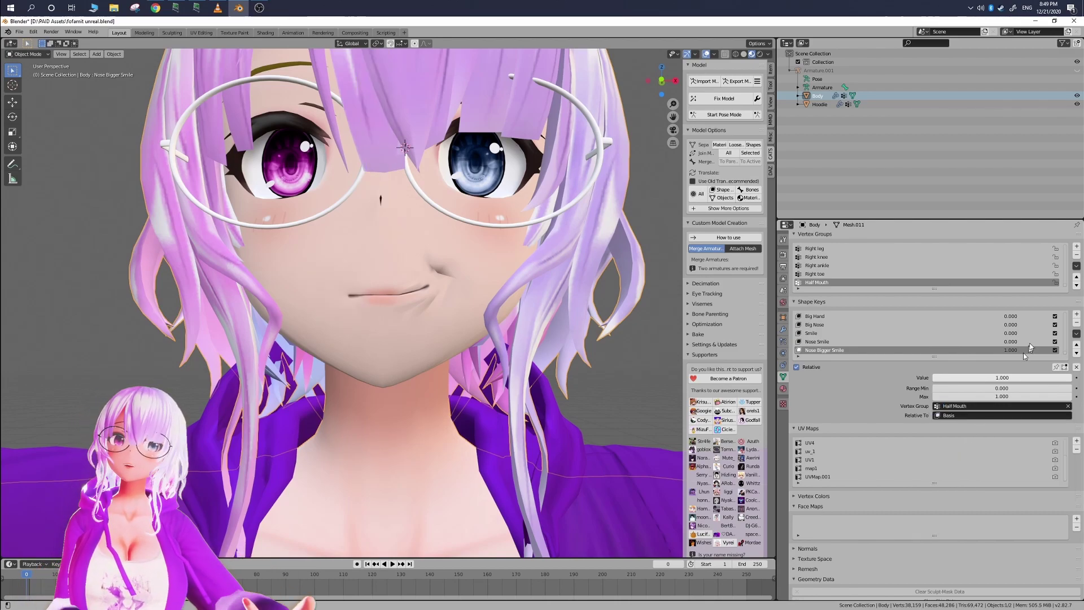
Step: Create a new shape key from the current mix and name it Half Mouth
left_click(1076, 334)
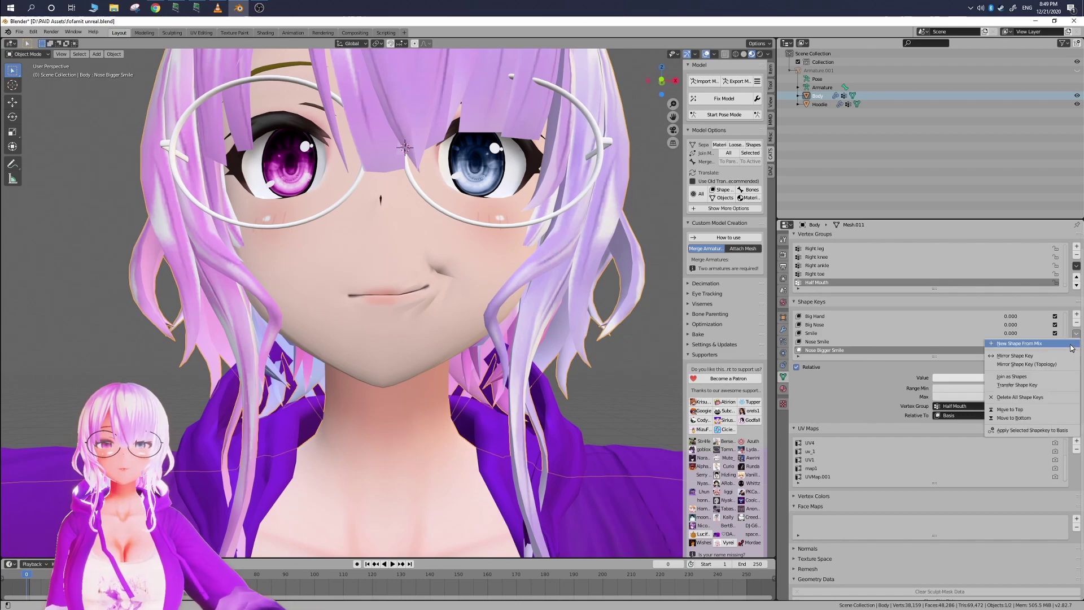
left_click(1019, 344)
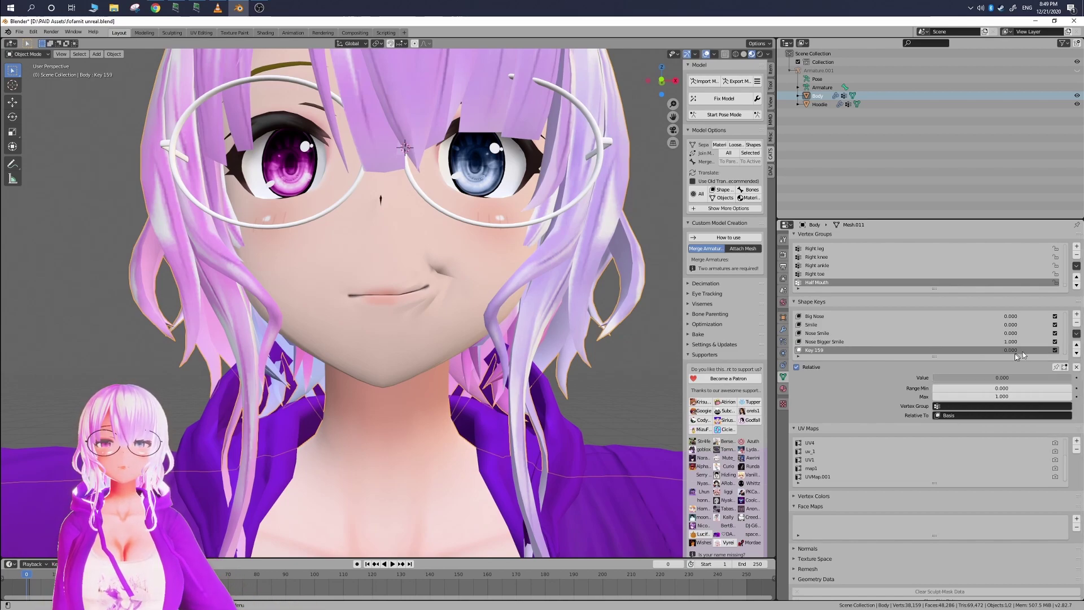
double_click(824, 350)
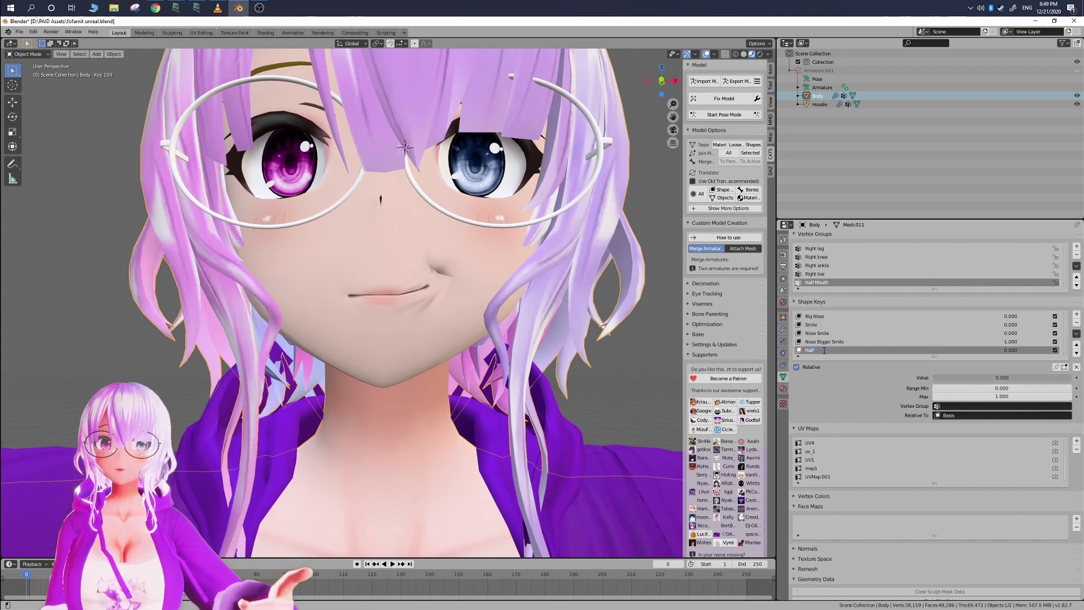
key("Return")
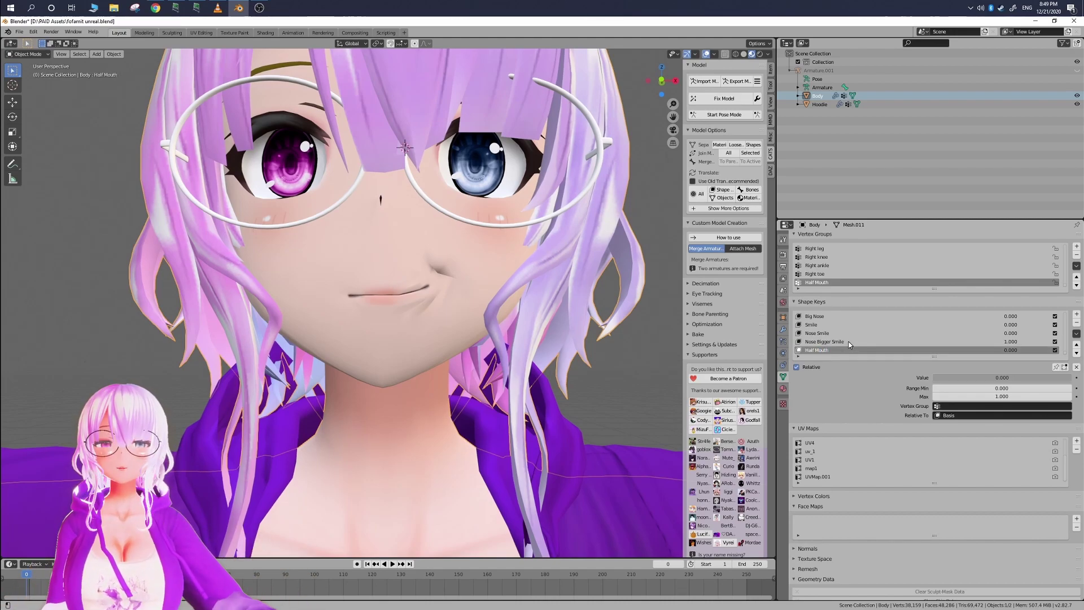
Step: Remove the vertex group restriction from the Nose Bigger Smile shape key and reset its value to 0.000
left_click(848, 341)
left_click(1068, 406)
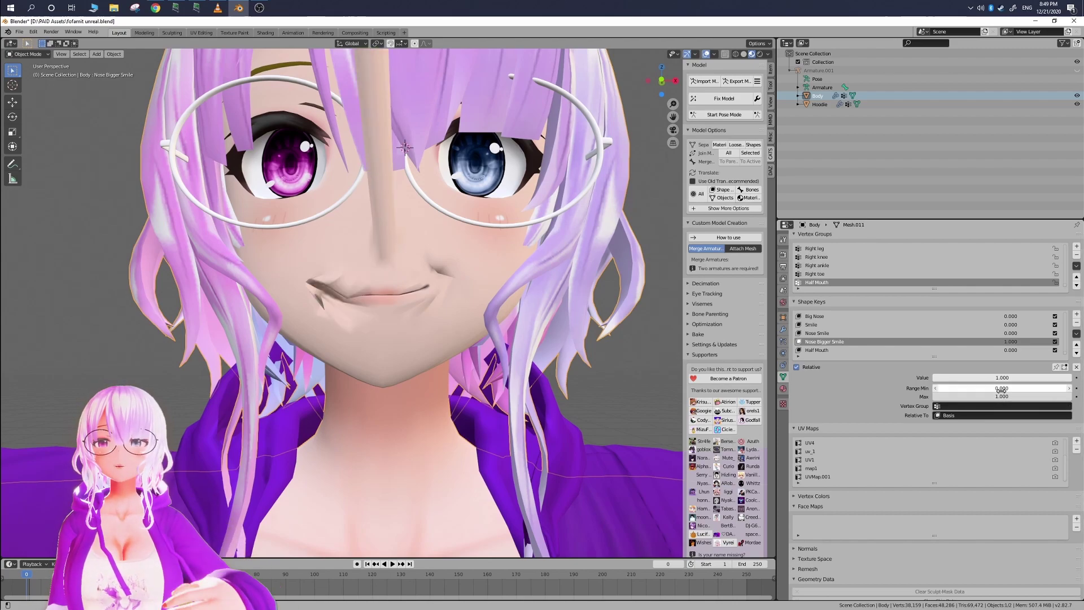
mouse_move(1061, 377)
left_mouse_down()
mouse_move(932, 378)
mouse_move(1071, 377)
left_mouse_up()
Step: Test the Half Mouth shape key at 1.000 on the face, then reset it to 0.000
left_click(831, 349)
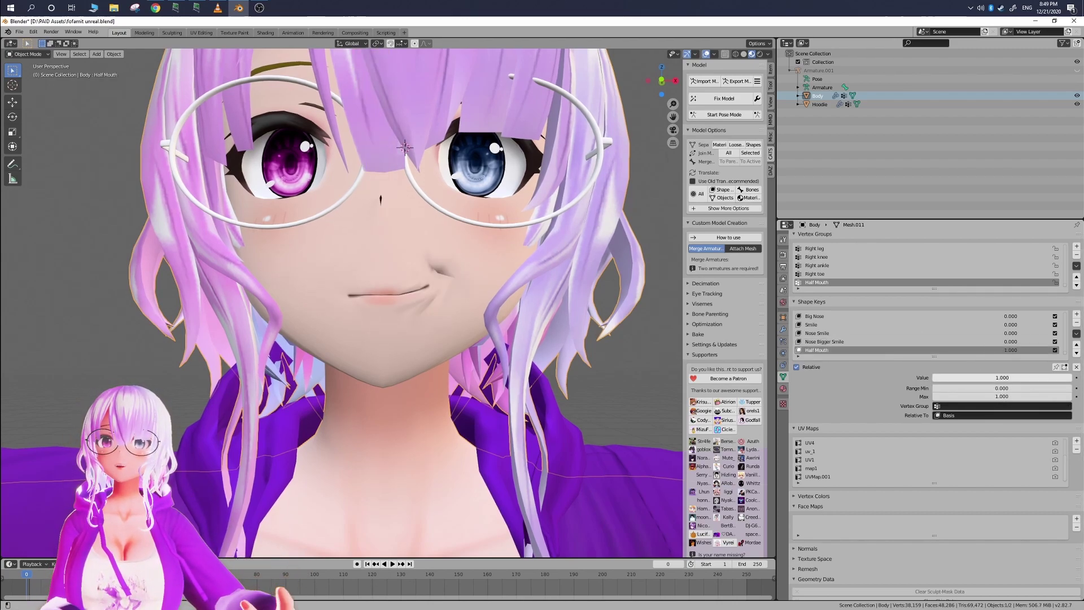
scroll(601, 226, "down", 3)
scroll(549, 257, "up", 1)
mouse_move(494, 273)
middle_mouse_down()
mouse_move(548, 270)
mouse_move(469, 257)
mouse_move(508, 279)
middle_mouse_up()
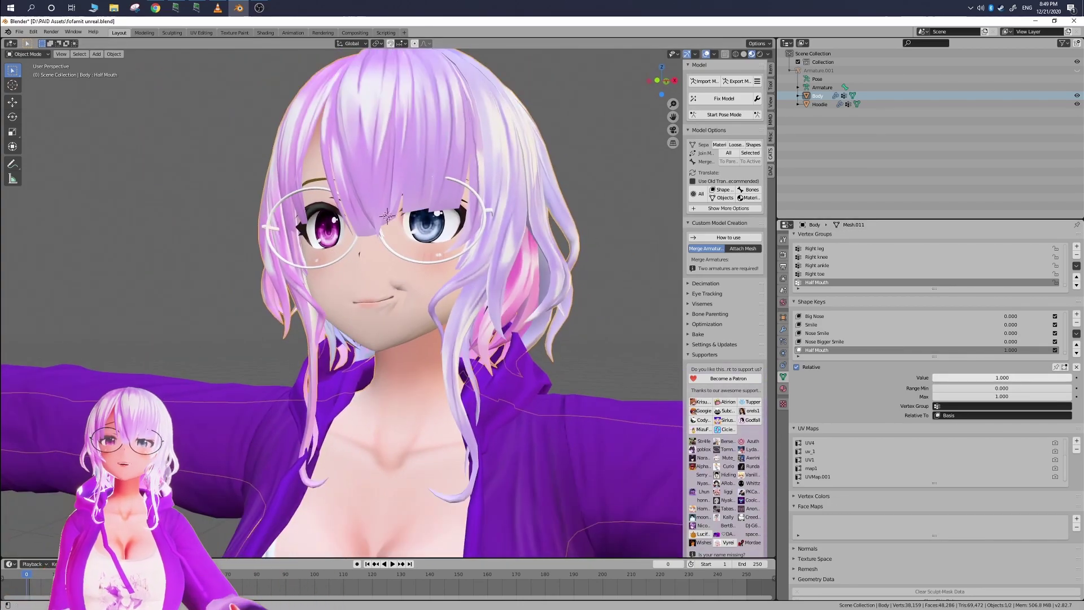
left_click_drag(1044, 377, 903, 377)
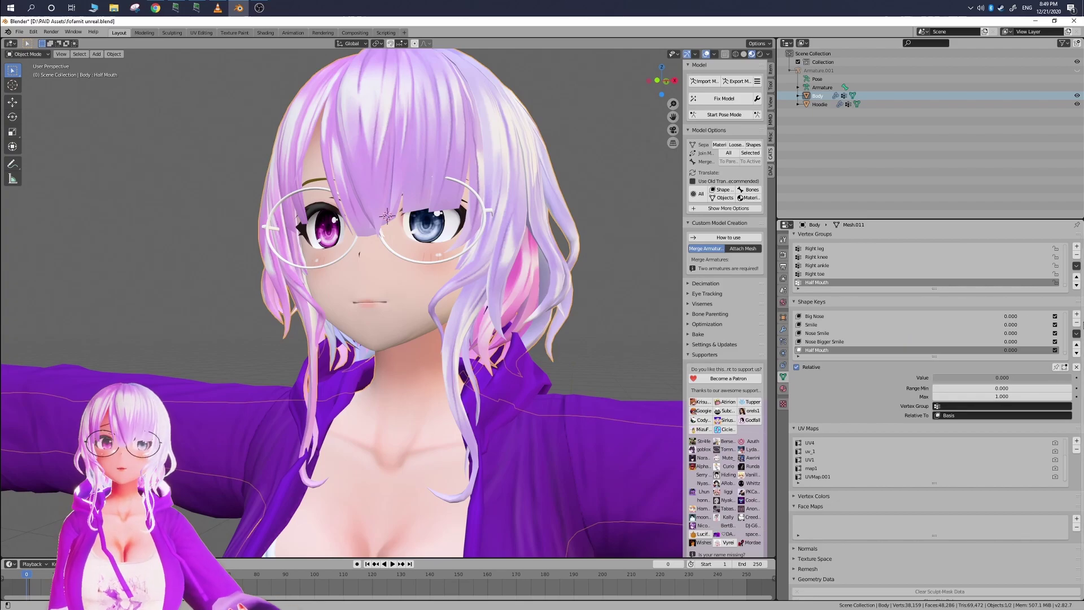
scroll(628, 273, "up", 3)
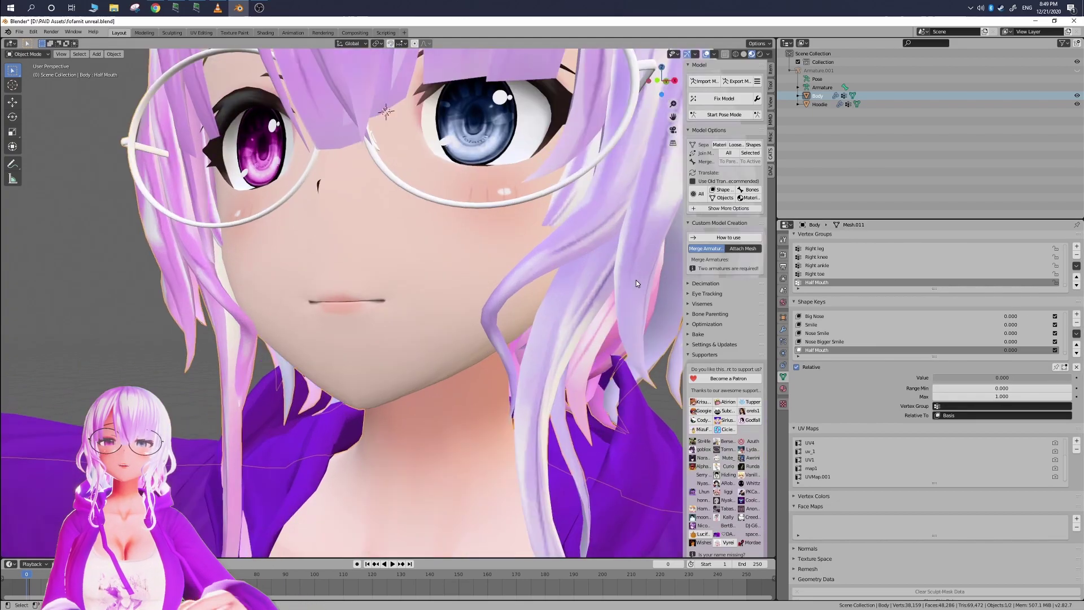
middle_click_drag(635, 280, 656, 287)
scroll(656, 288, "down", 3)
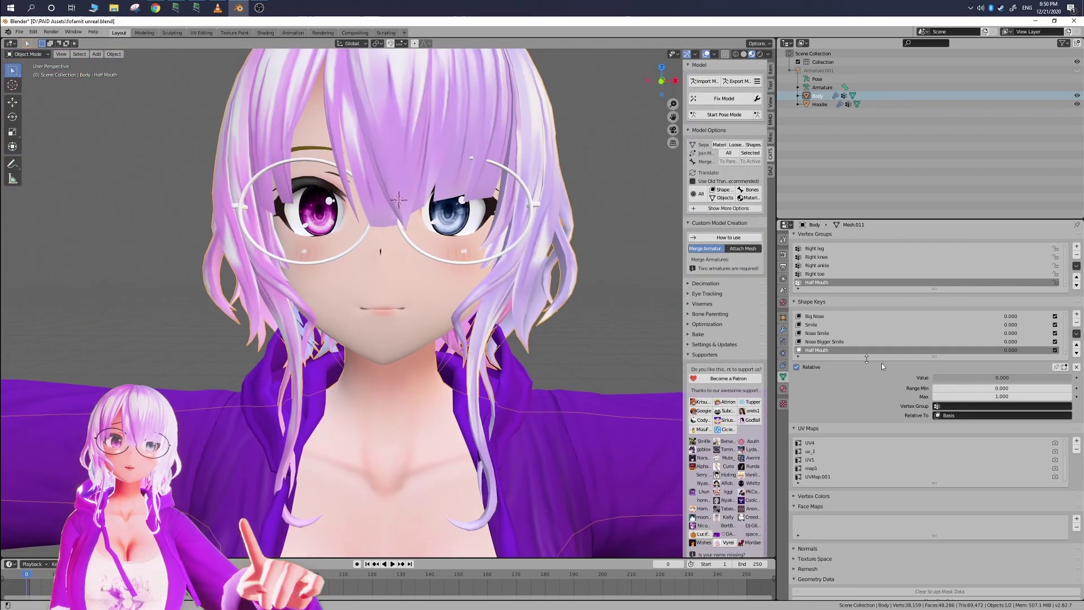
Step: Set the Nose Bigger Smile shape key to 1.000 and apply it to the Basis shape
left_click(881, 341)
left_click_drag(960, 377, 1071, 377)
middle_click_drag(638, 310, 655, 310)
left_click(1076, 333)
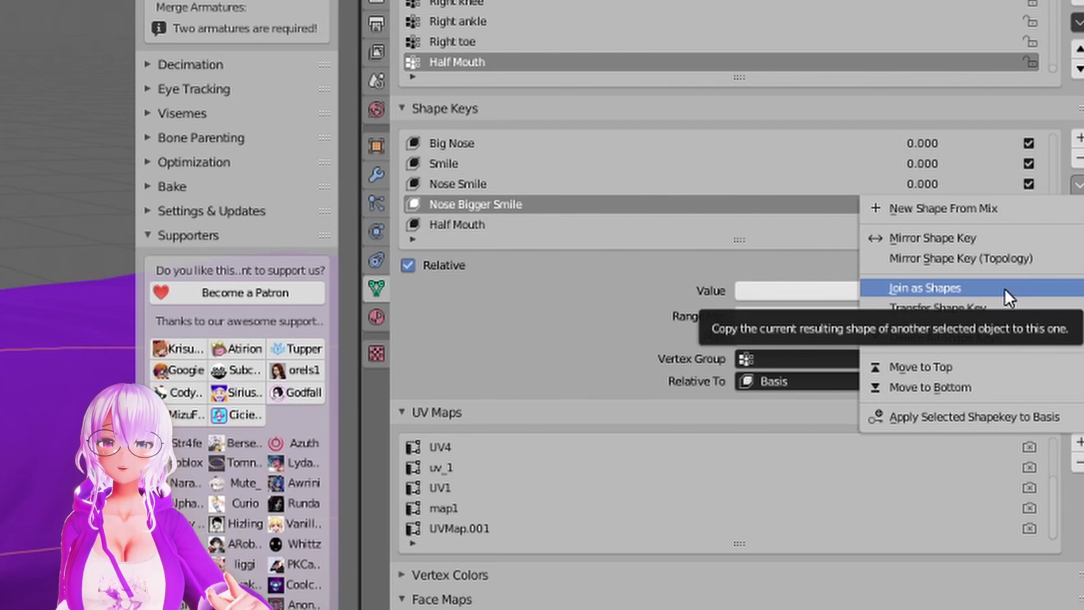
left_click(1078, 186)
left_click(1079, 186)
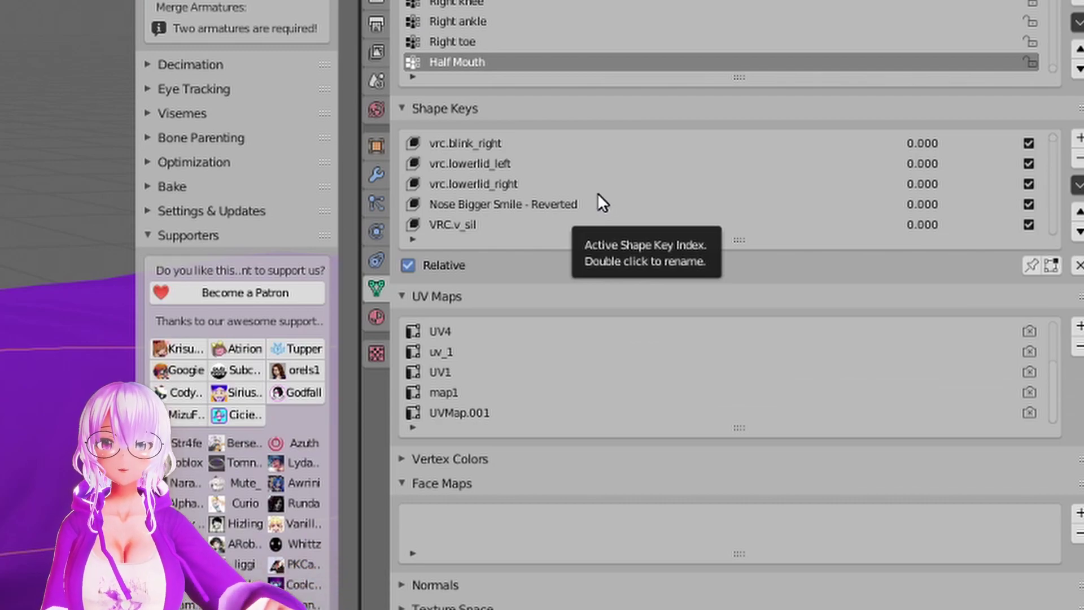
Step: Set the Nose Bigger Smile - Reverted shape key to 1.000 and check the face on the avatar
scroll(874, 337, "up", 2)
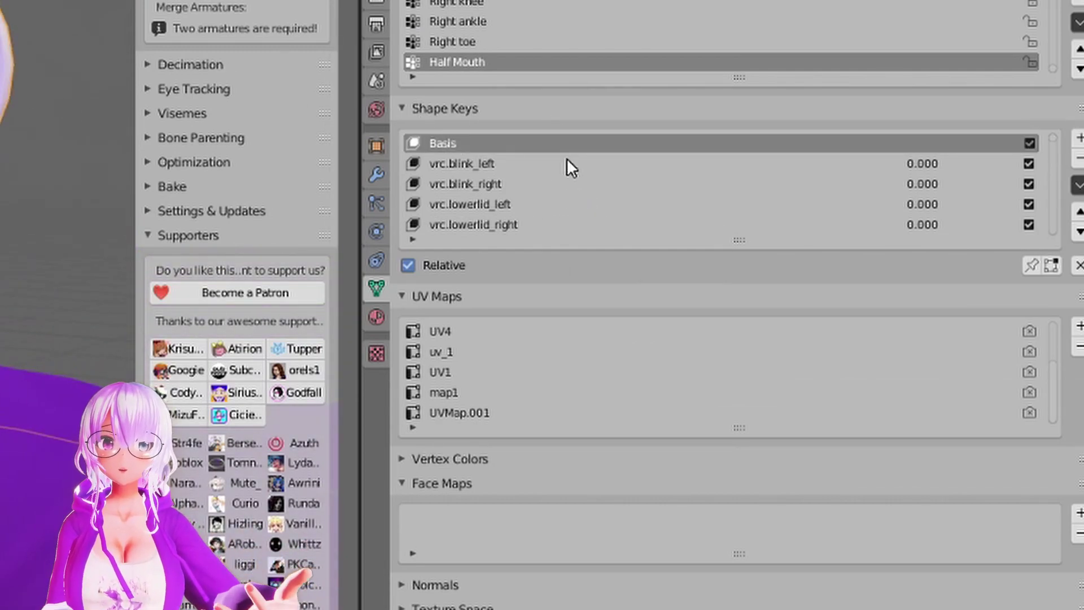
scroll(577, 160, "down", 2)
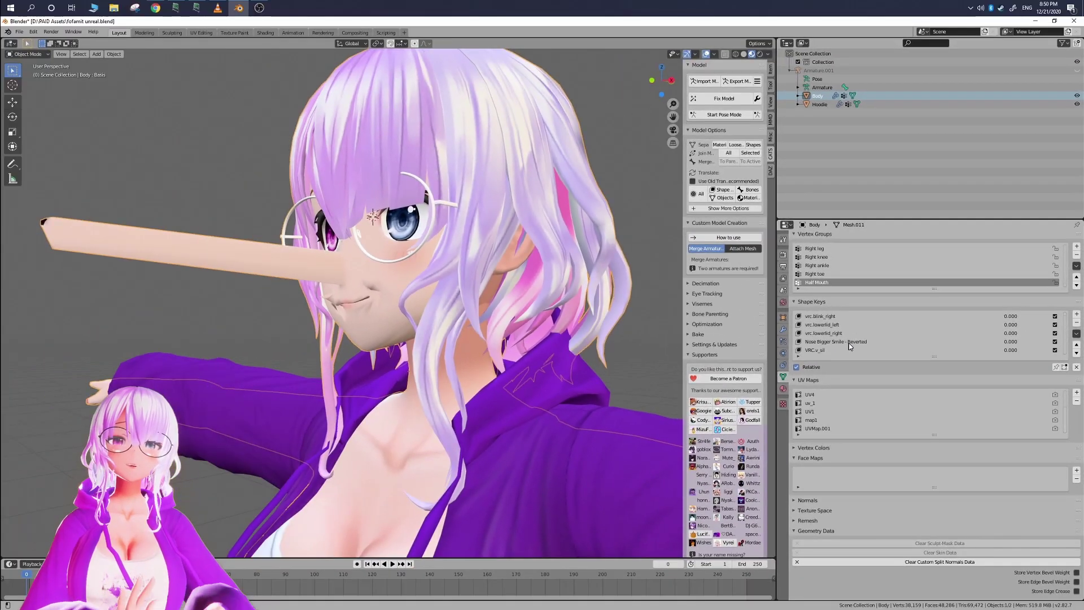
left_click(855, 342)
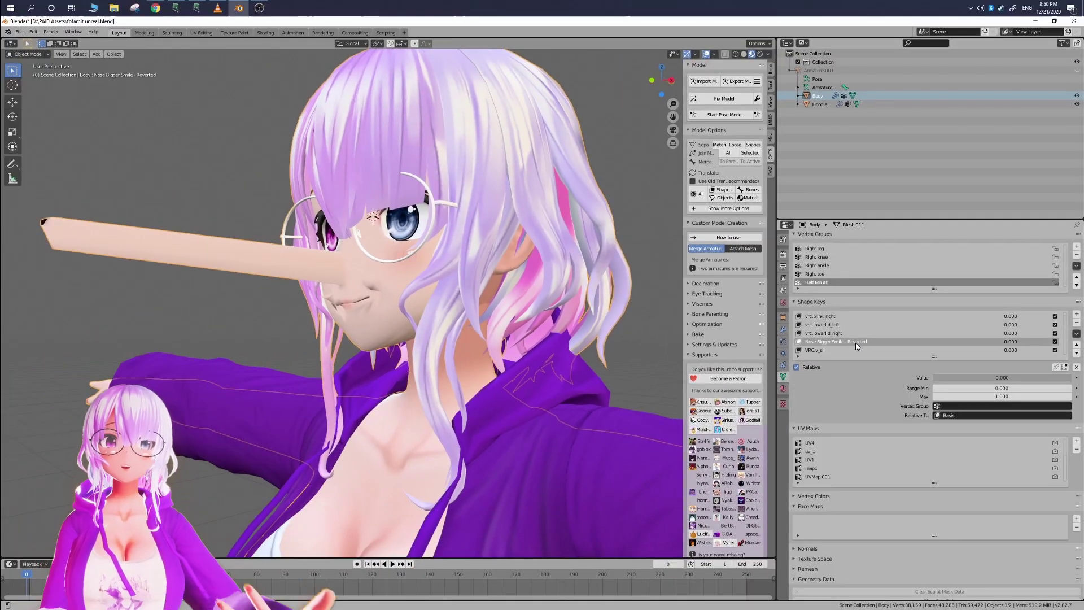
left_click_drag(949, 380, 1071, 377)
middle_click_drag(440, 344, 490, 319)
scroll(576, 348, "down", 2)
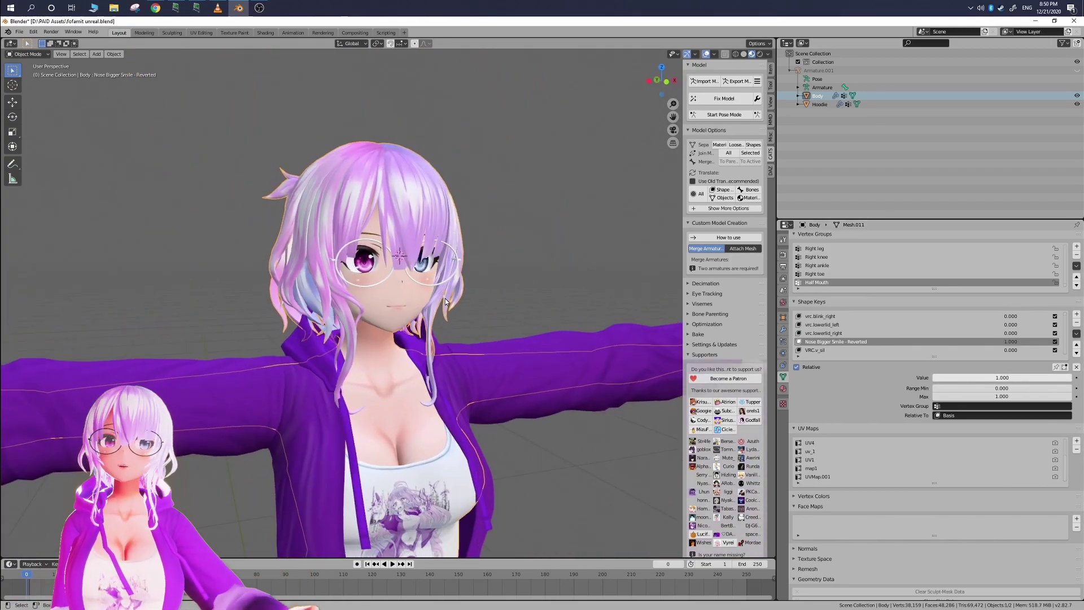
Step: Open the list of general editing and preferences commands
left_click(34, 32)
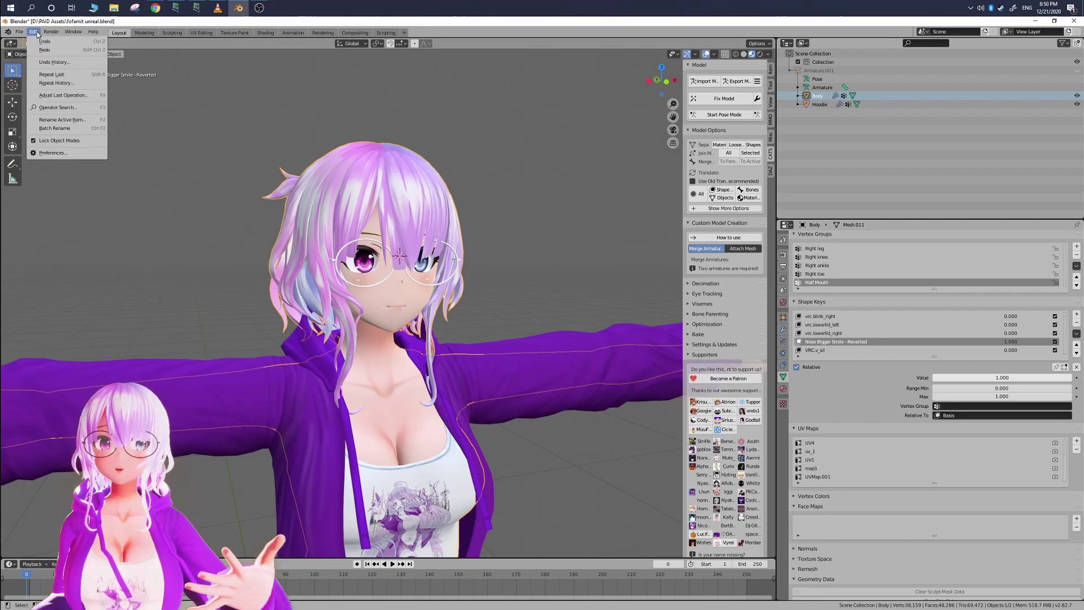